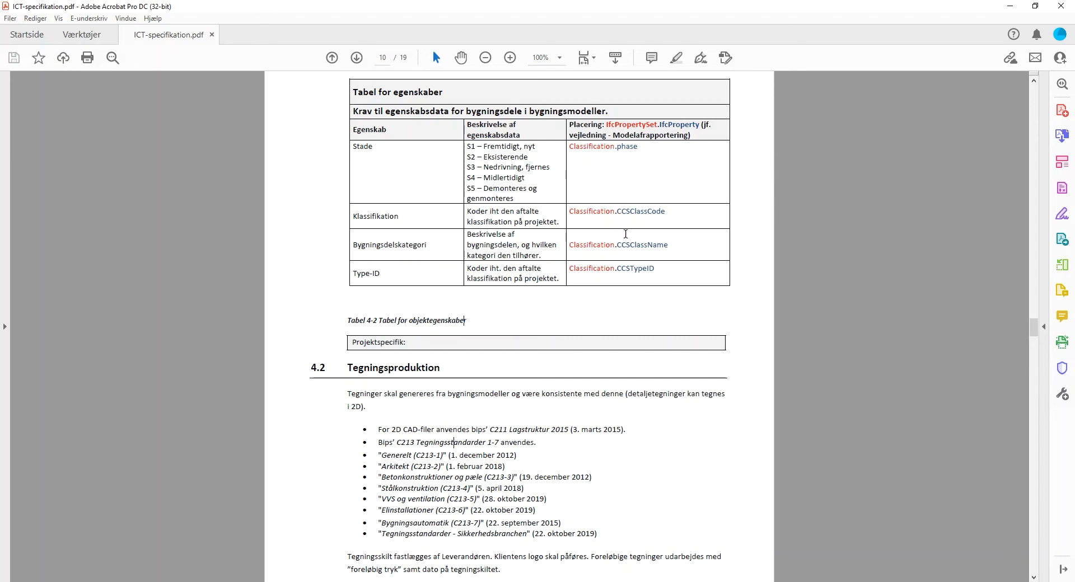
Step: Examine the Klassifikation row and its required IFC property in the specification's table of object properties
{"action": "left_click_drag", "start_coordinate": [675, 213], "coordinate": [373, 216]}
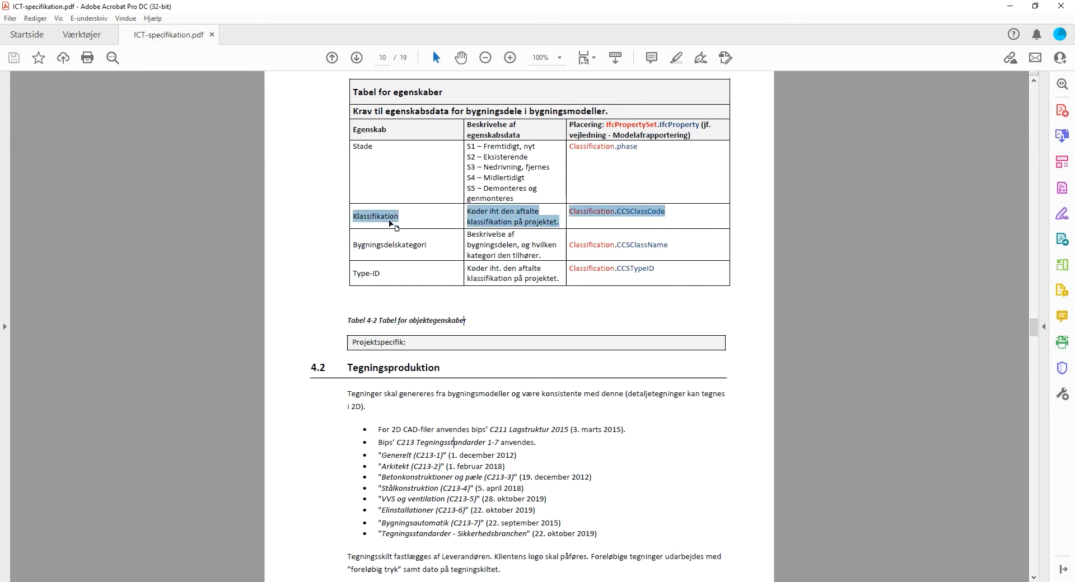
{"action": "left_click", "coordinate": [409, 219]}
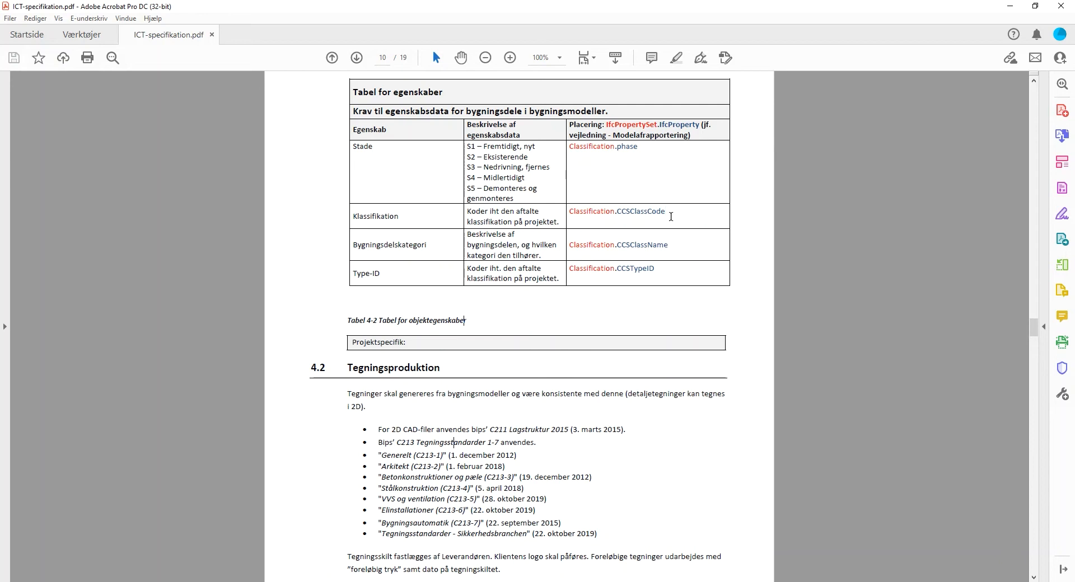
{"action": "left_click_drag", "start_coordinate": [672, 211], "coordinate": [569, 213]}
{"action": "left_click", "coordinate": [679, 217]}
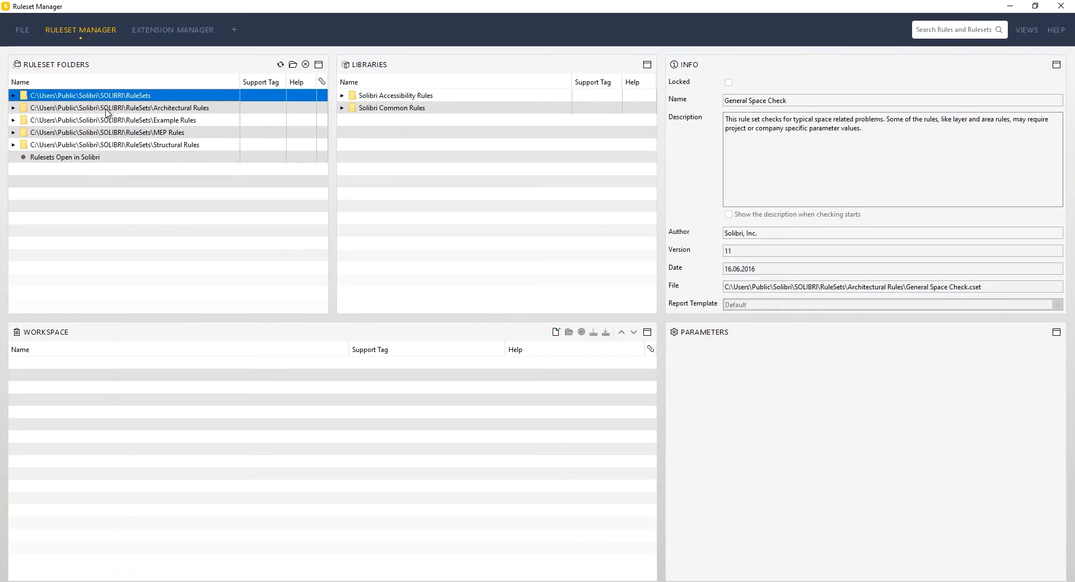
Step: Switch to Solibri's Ruleset Manager and open the General Space Check ruleset from the Architectural Rules folder for editing
{"action": "left_click", "coordinate": [106, 109]}
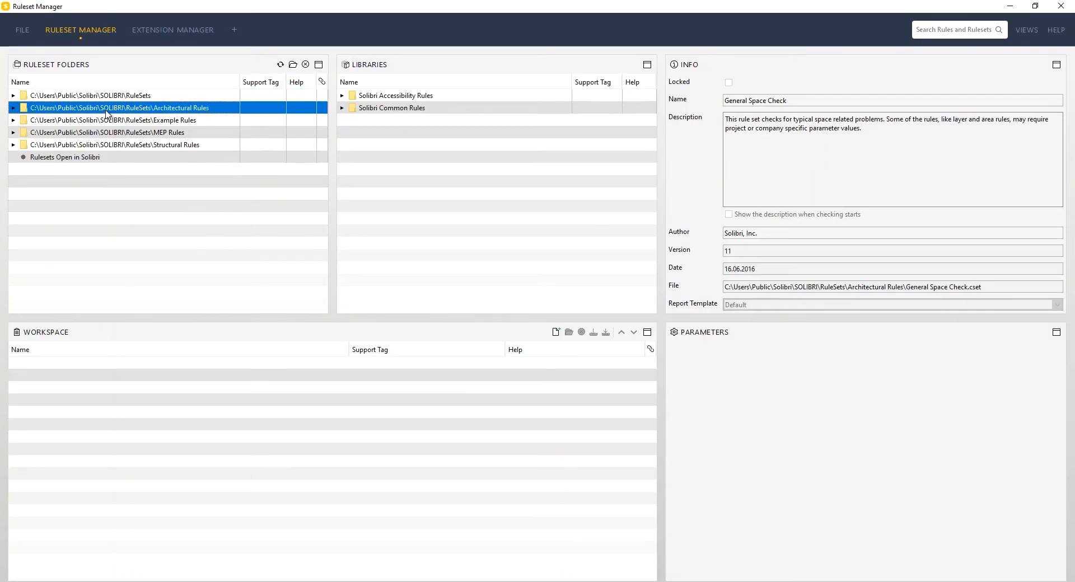
{"action": "double_click", "coordinate": [23, 109]}
{"action": "left_click", "coordinate": [61, 182]}
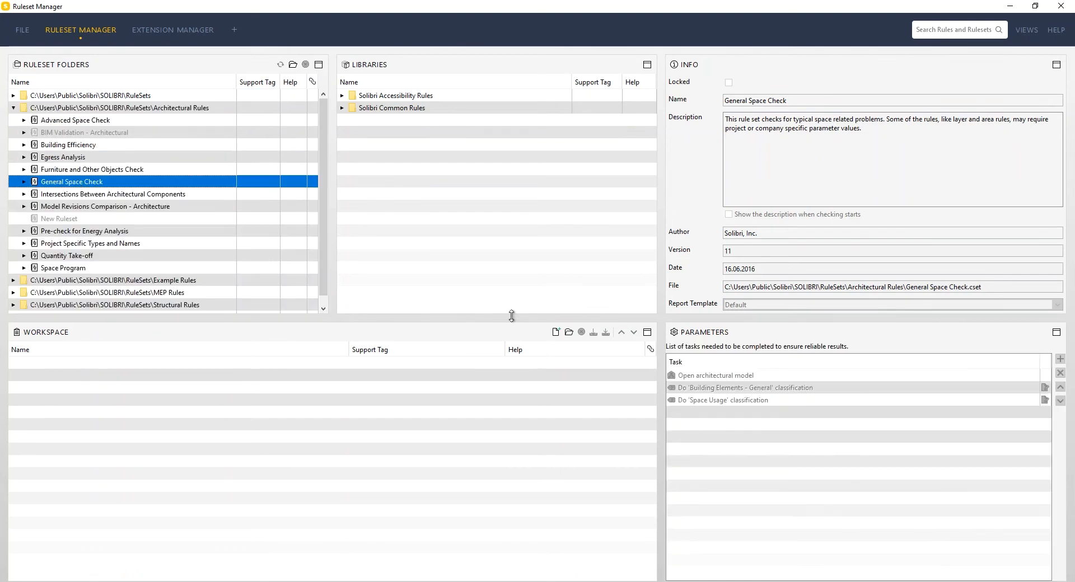
{"action": "left_click", "coordinate": [569, 332]}
{"action": "left_click", "coordinate": [569, 333]}
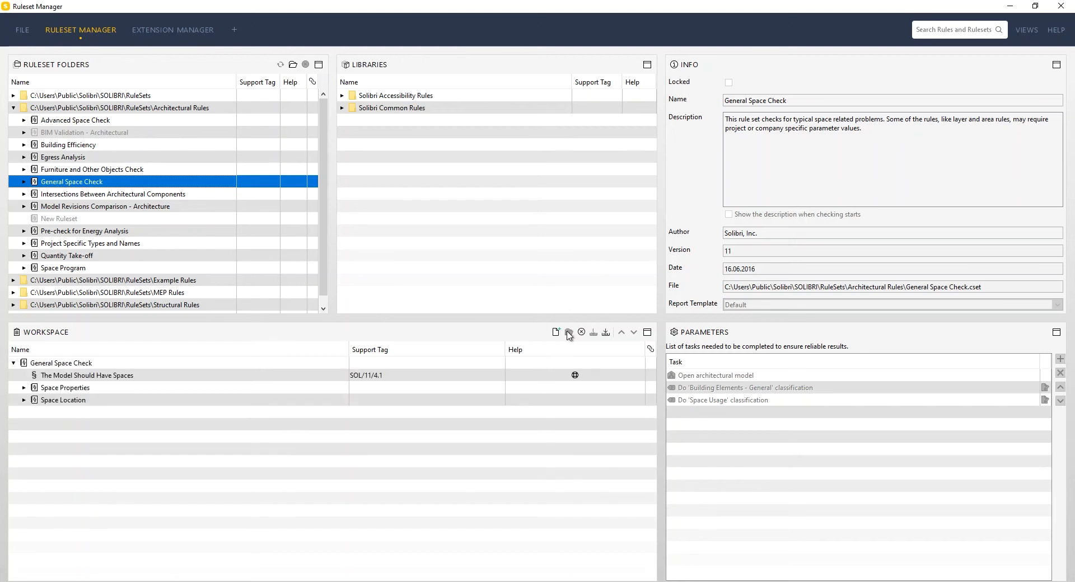
Step: Expand the Space Properties rules and remove the Space Location ruleset from General Space Check
{"action": "left_click", "coordinate": [65, 399]}
{"action": "left_click", "coordinate": [54, 363]}
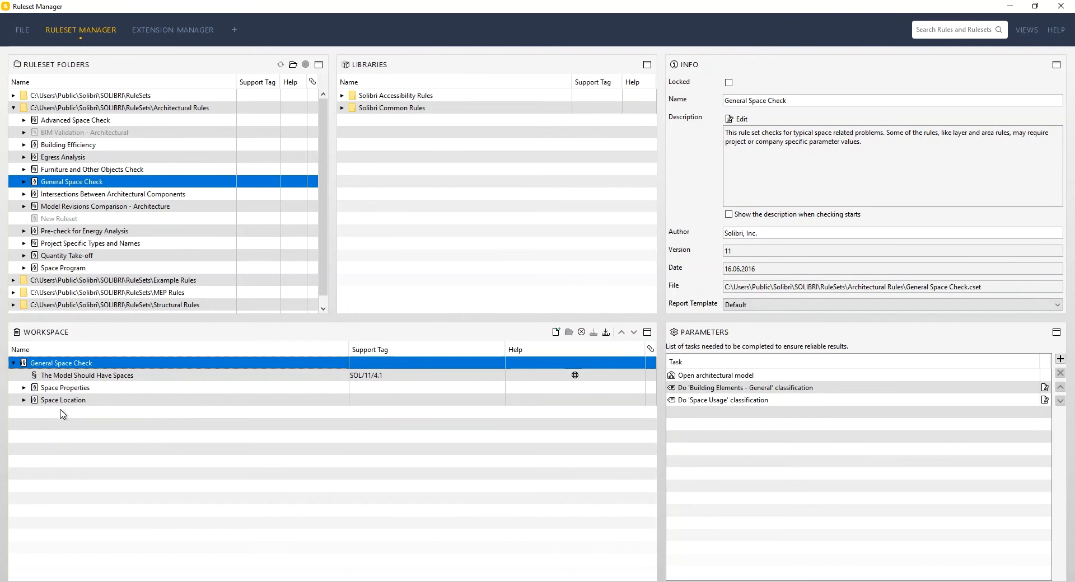
{"action": "left_click", "coordinate": [24, 388]}
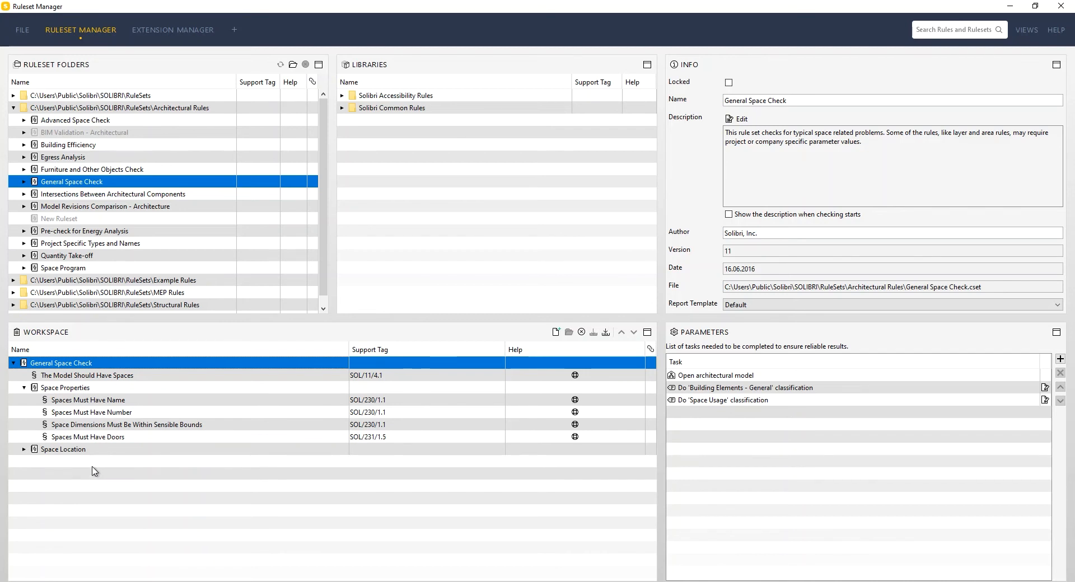
{"action": "right_click", "coordinate": [82, 451]}
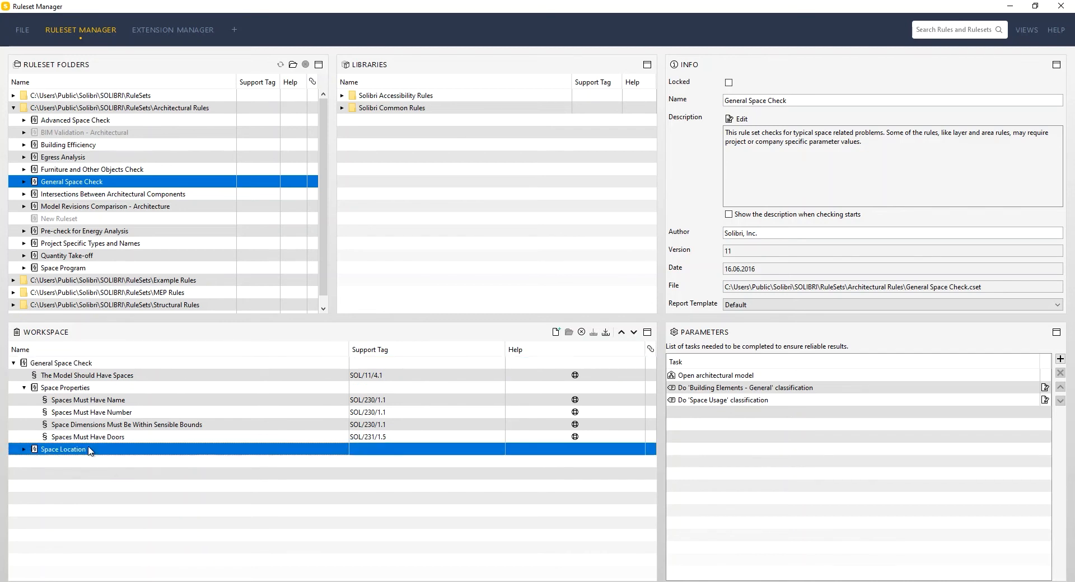
{"action": "left_click", "coordinate": [117, 514]}
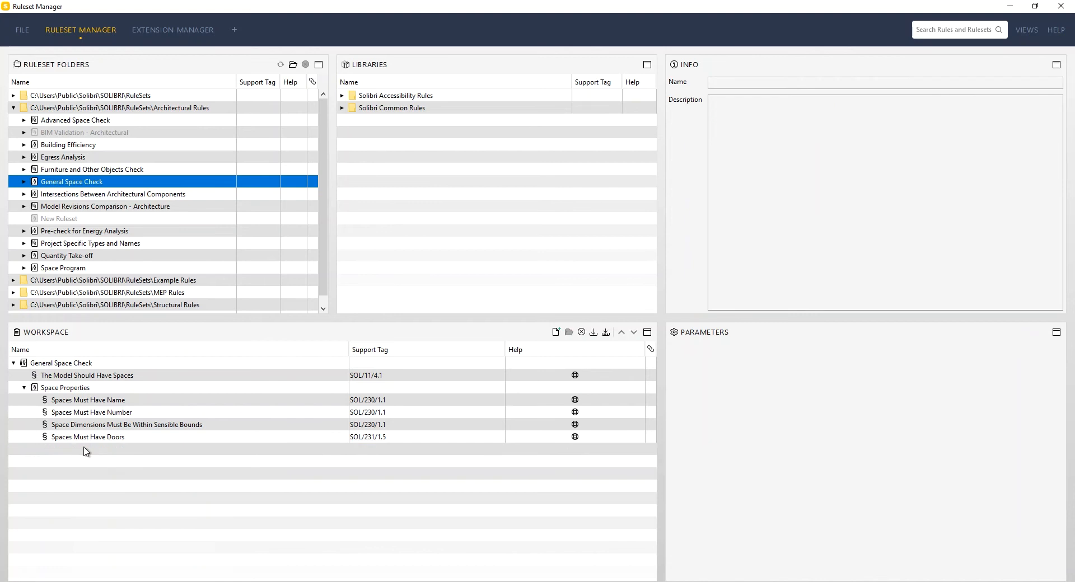
Step: Remove the rules Spaces Must Have Doors, Space Dimensions Must Be Within Sensible Bounds and Spaces Must Have Number from Space Properties
{"action": "left_click", "coordinate": [83, 437]}
{"action": "right_click", "coordinate": [82, 438]}
{"action": "left_click", "coordinate": [109, 500]}
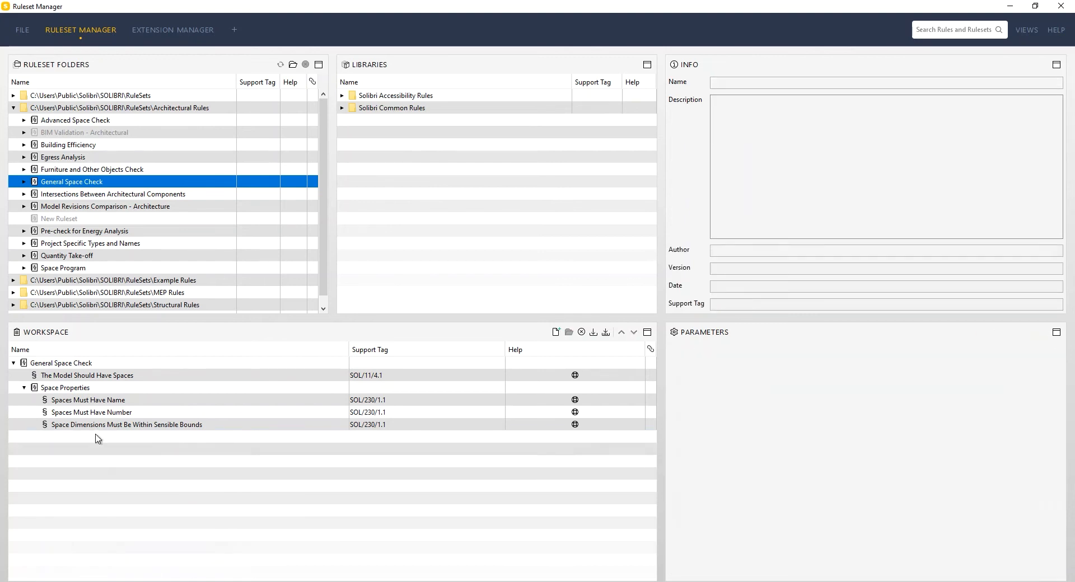
{"action": "left_click", "coordinate": [95, 425]}
{"action": "right_click", "coordinate": [81, 426]}
{"action": "left_click", "coordinate": [109, 488]}
{"action": "left_click", "coordinate": [108, 413]}
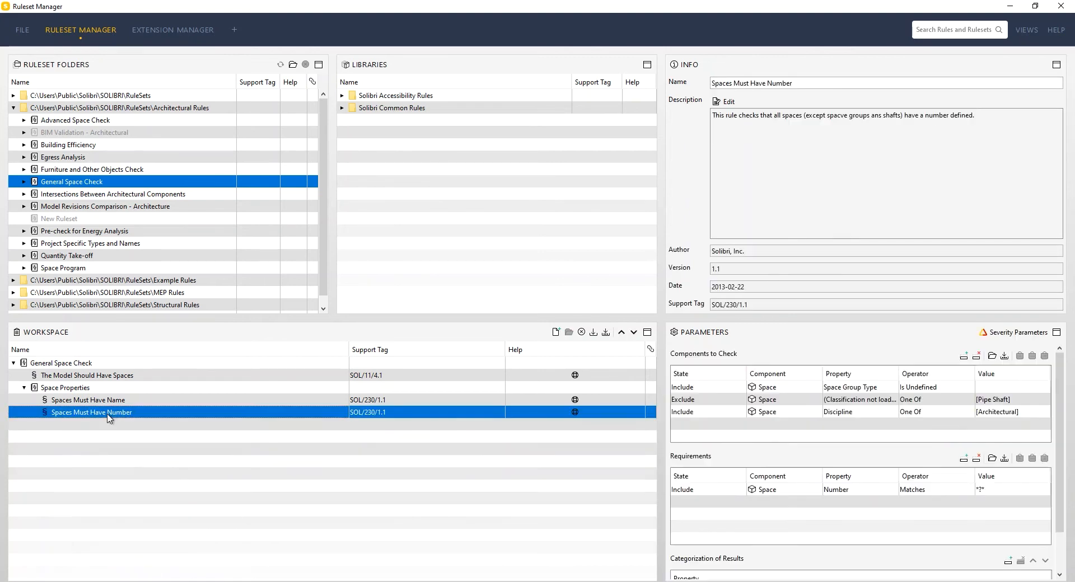
{"action": "right_click", "coordinate": [107, 413]}
{"action": "left_click", "coordinate": [151, 476]}
Step: Move the rule The Model Should Have Spaces below the Space Properties ruleset
{"action": "left_click", "coordinate": [84, 380]}
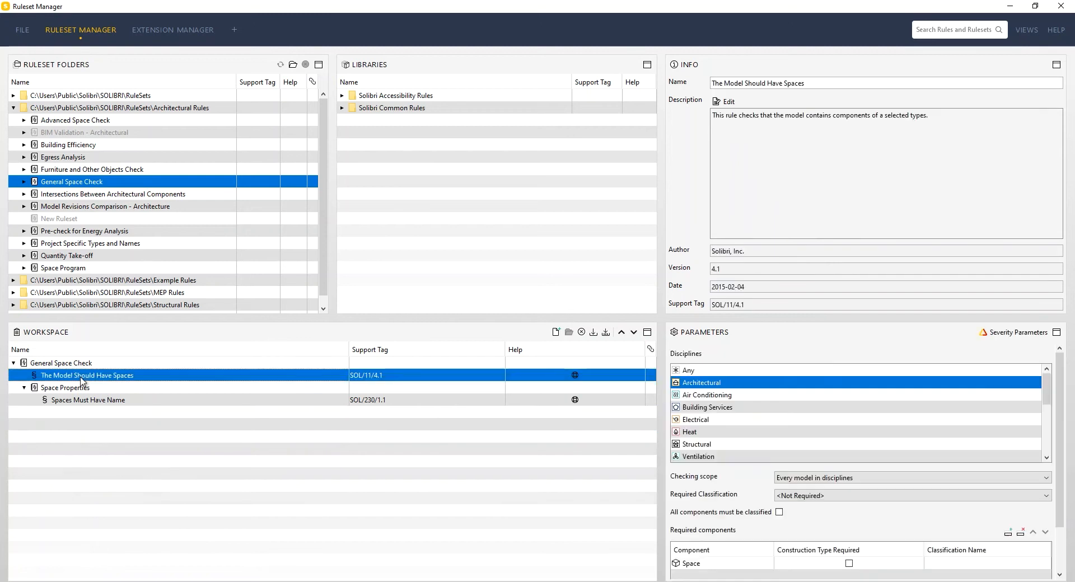
{"action": "right_click", "coordinate": [66, 378]}
{"action": "left_click", "coordinate": [84, 458]}
{"action": "right_click", "coordinate": [74, 380]}
{"action": "left_click", "coordinate": [112, 456]}
{"action": "left_click", "coordinate": [24, 375]}
{"action": "left_click", "coordinate": [24, 375]}
{"action": "left_click", "coordinate": [35, 386]}
{"action": "left_click", "coordinate": [24, 375]}
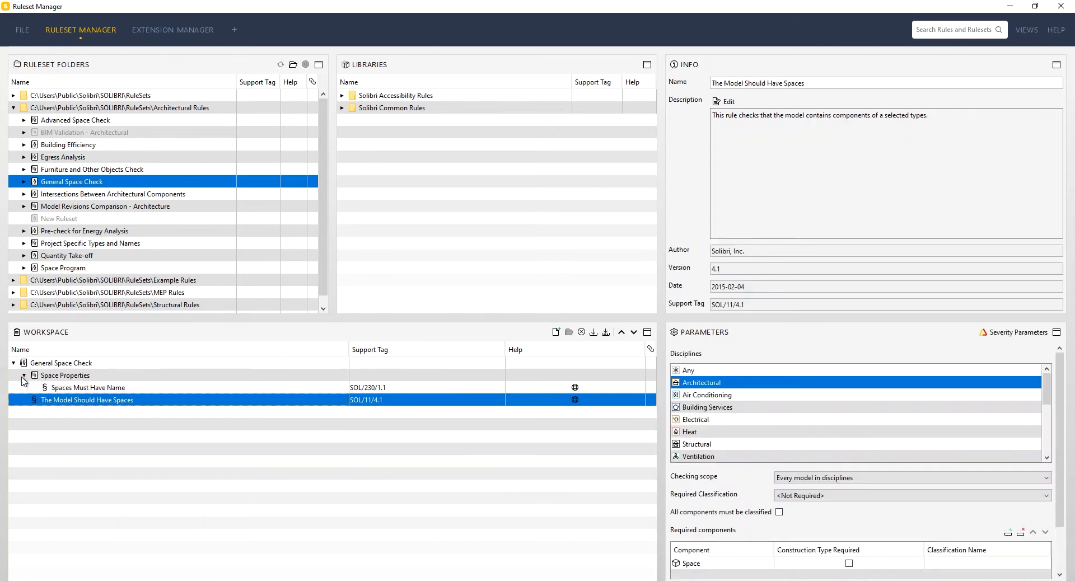
Step: Remove the rule The Model Should Have Spaces from the General Space Check ruleset
{"action": "left_click", "coordinate": [88, 388]}
{"action": "left_click", "coordinate": [91, 400]}
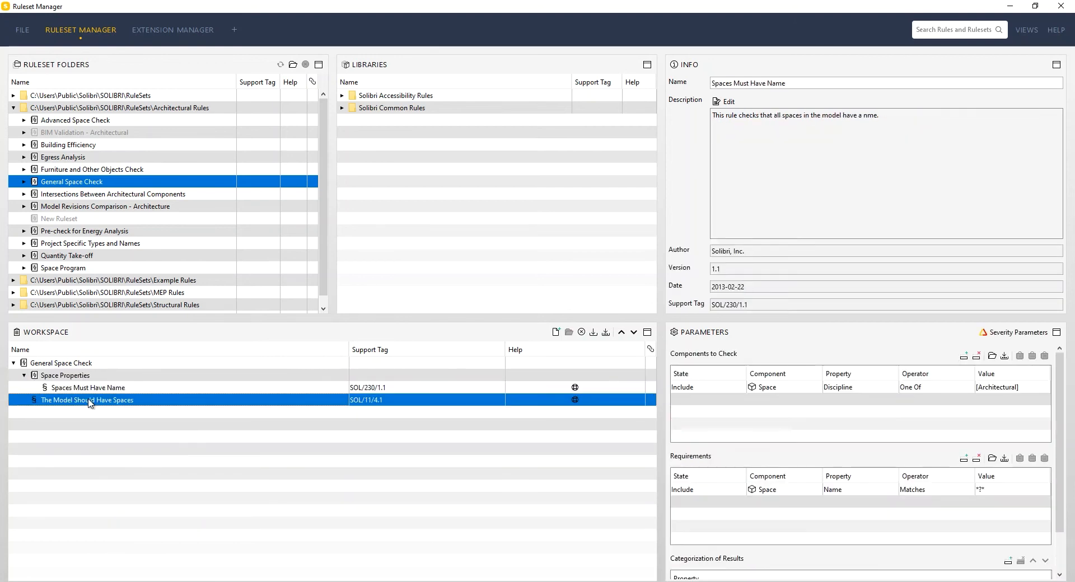
{"action": "right_click", "coordinate": [90, 401]}
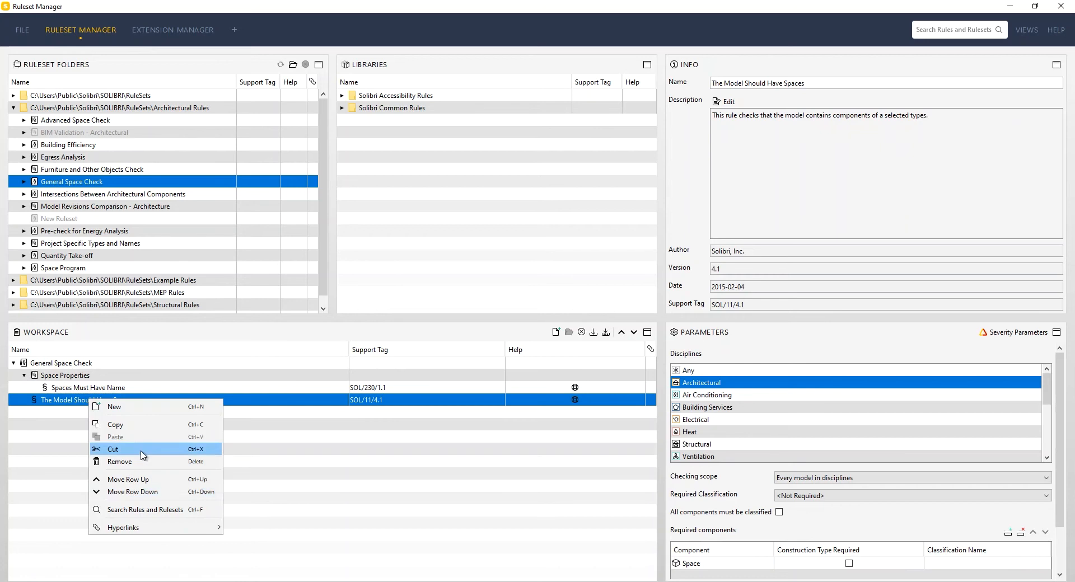
{"action": "left_click", "coordinate": [119, 461]}
Step: Move the rule Spaces Must Have Name out of Space Properties, directly under General Space Check
{"action": "left_click", "coordinate": [108, 390]}
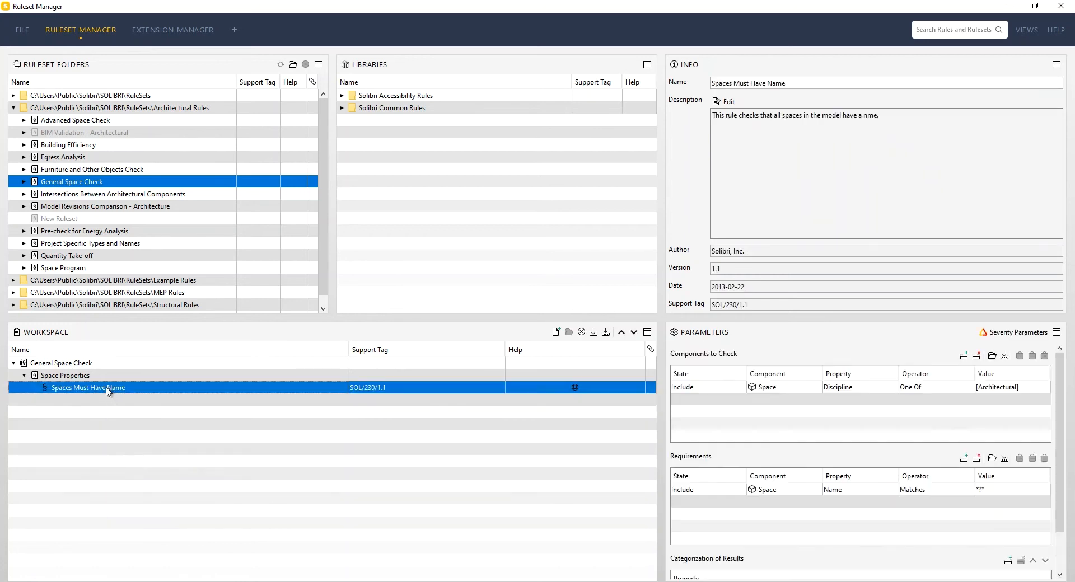
{"action": "left_click", "coordinate": [51, 376]}
{"action": "left_click", "coordinate": [56, 367]}
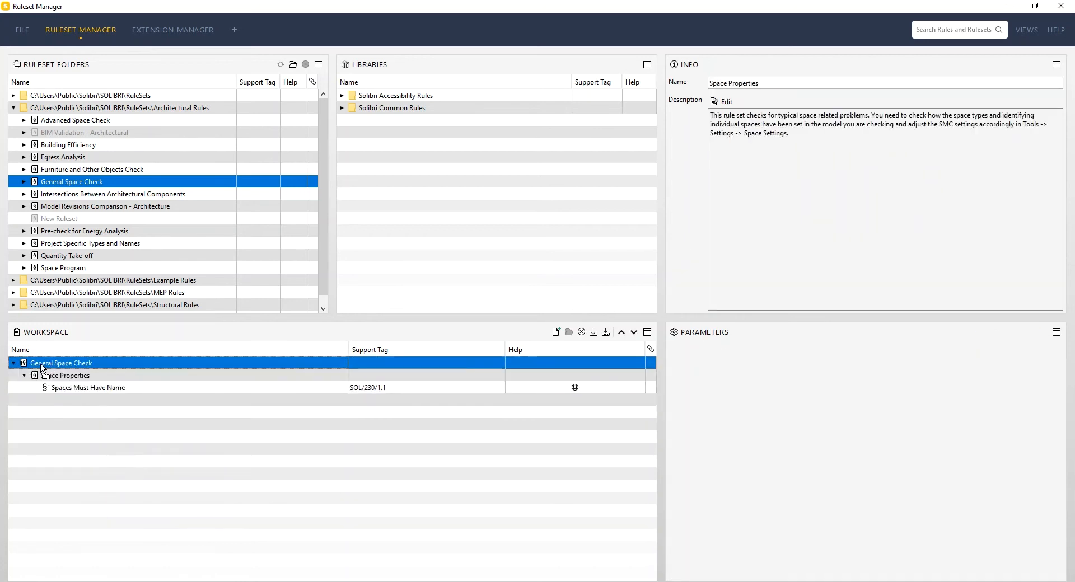
{"action": "left_click", "coordinate": [70, 390]}
{"action": "left_click_drag", "start_coordinate": [73, 391], "coordinate": [46, 366]}
{"action": "left_click", "coordinate": [68, 392]}
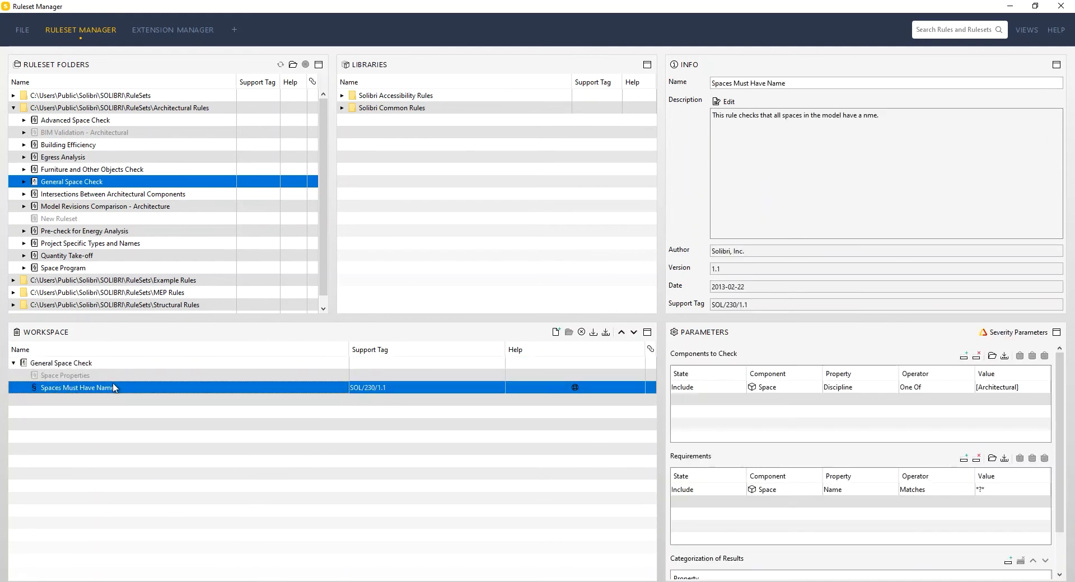
Step: Remove the empty Space Properties ruleset from General Space Check
{"action": "right_click", "coordinate": [78, 378]}
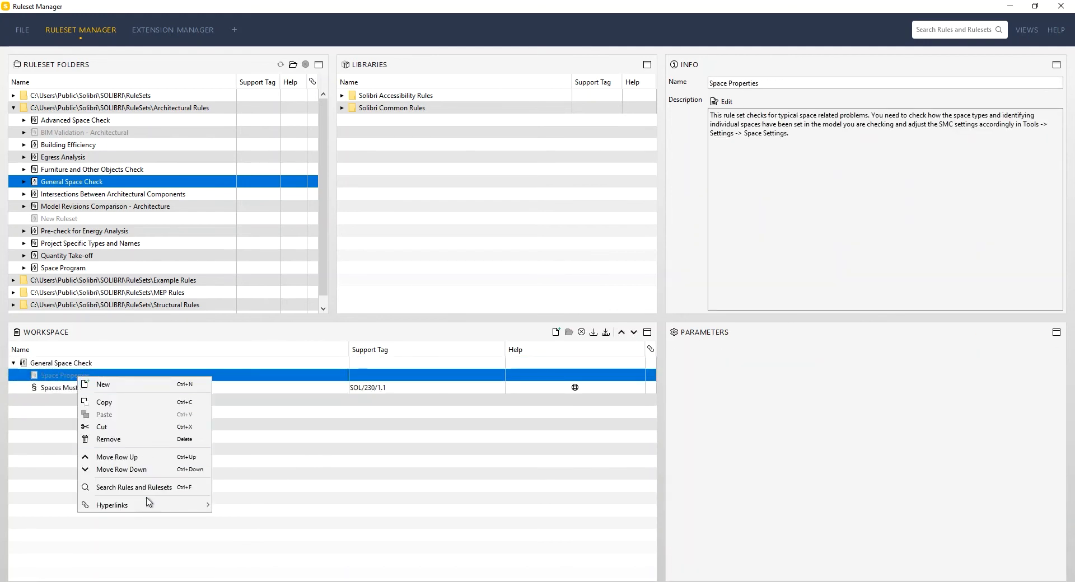
{"action": "left_click", "coordinate": [134, 439]}
{"action": "left_click", "coordinate": [58, 375]}
{"action": "left_click", "coordinate": [43, 367]}
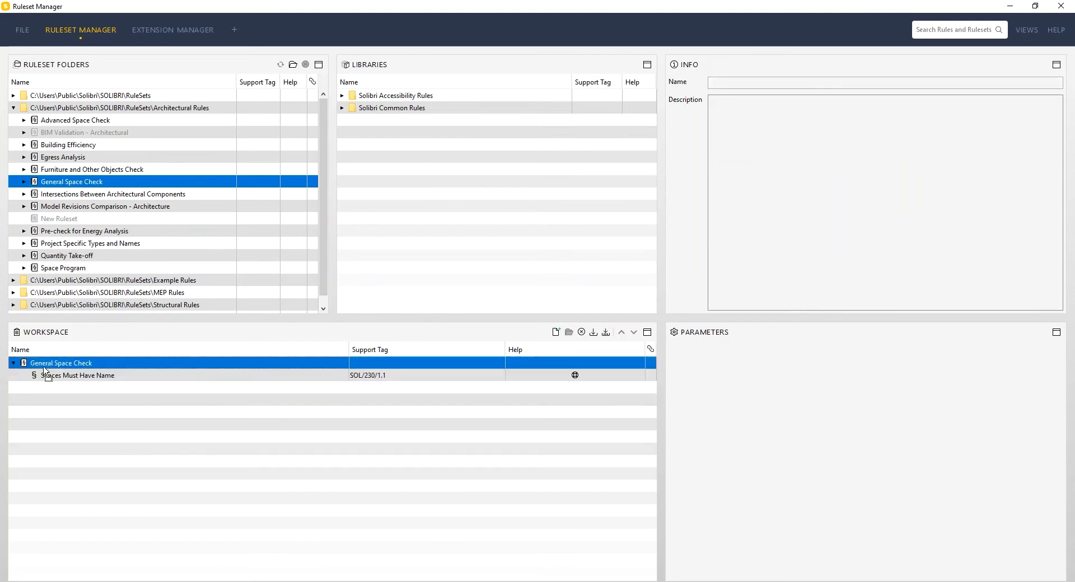
{"action": "left_click", "coordinate": [102, 376]}
Step: Rename the General Space Check ruleset as Check properties
{"action": "left_click", "coordinate": [101, 365]}
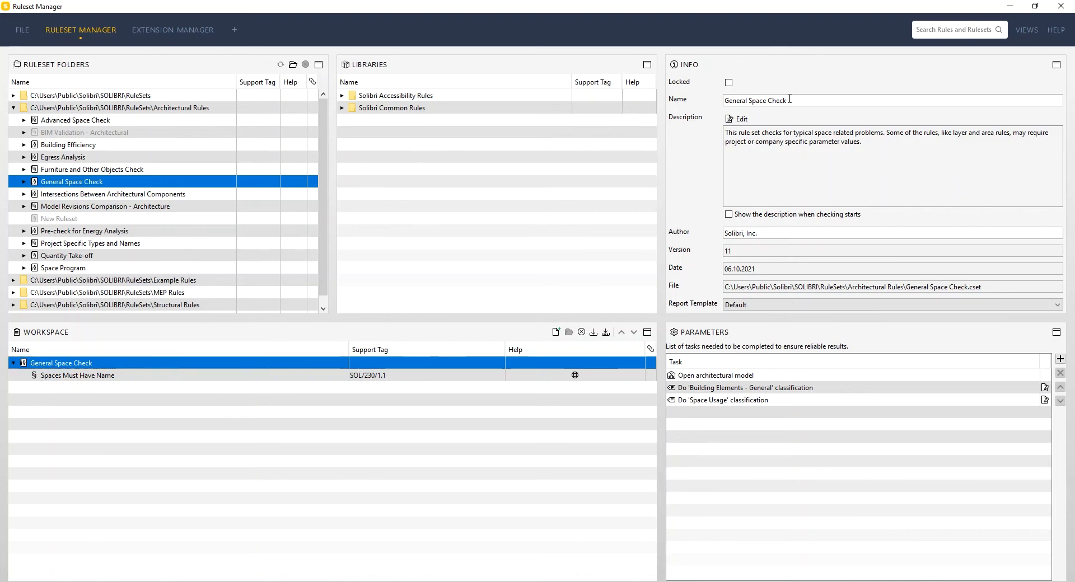
{"action": "left_click_drag", "start_coordinate": [768, 99], "coordinate": [724, 101]}
{"action": "left_click", "coordinate": [458, 385]}
{"action": "left_click", "coordinate": [753, 101]}
{"action": "left_click_drag", "start_coordinate": [766, 101], "coordinate": [726, 101]}
{"action": "key", "text": "BackSpace"}
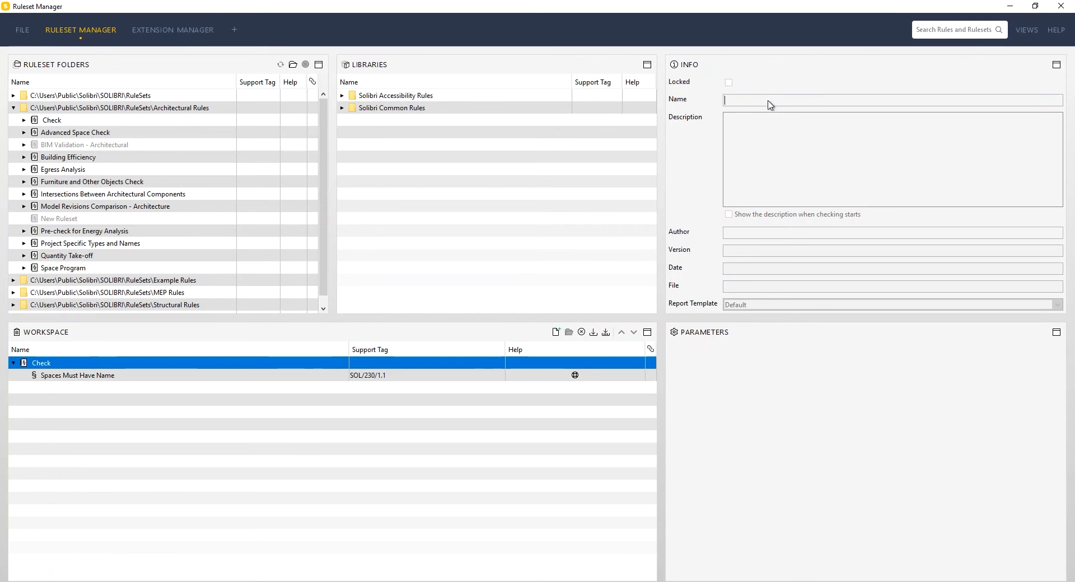
{"action": "left_click", "coordinate": [225, 376]}
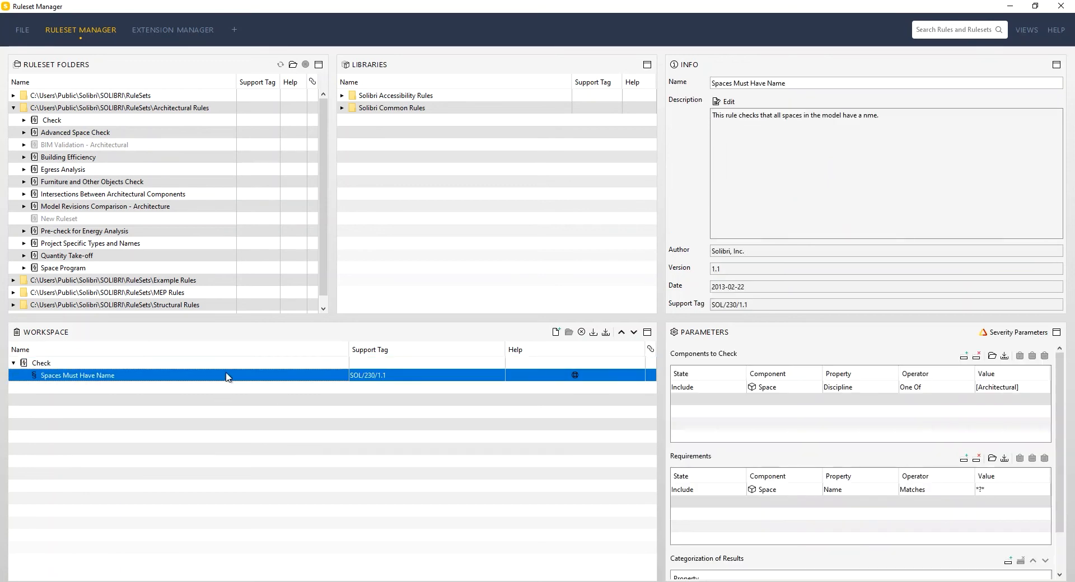
{"action": "left_click", "coordinate": [228, 367]}
{"action": "left_click", "coordinate": [781, 98]}
{"action": "type", "text": "properties"}
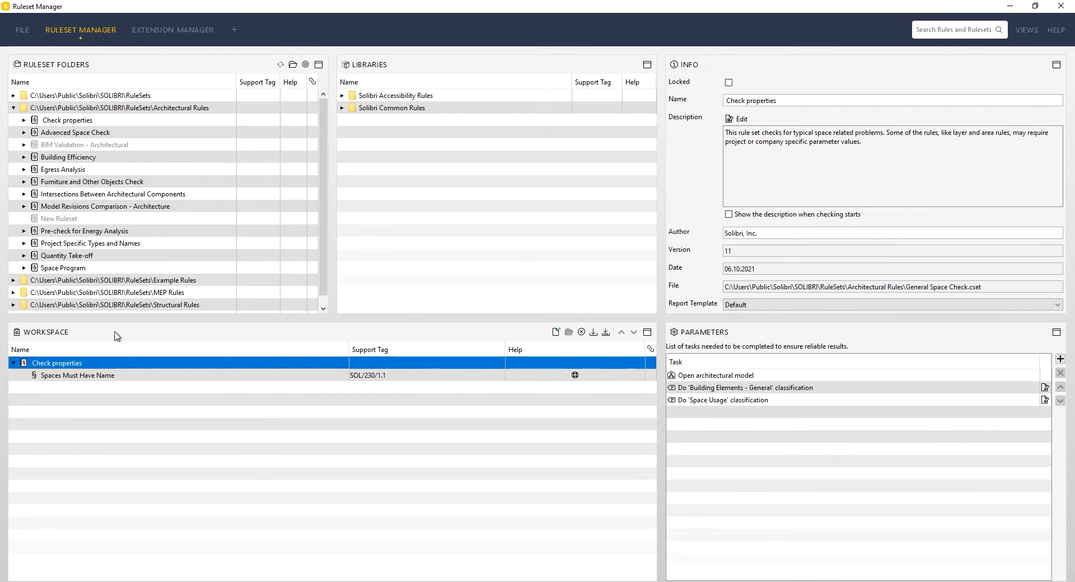
Step: Rename the opened ruleset as Property Check
{"action": "left_click", "coordinate": [104, 375]}
{"action": "left_click", "coordinate": [103, 363]}
{"action": "left_click_drag", "start_coordinate": [789, 100], "coordinate": [714, 109]}
{"action": "type", "text": "Pro"}
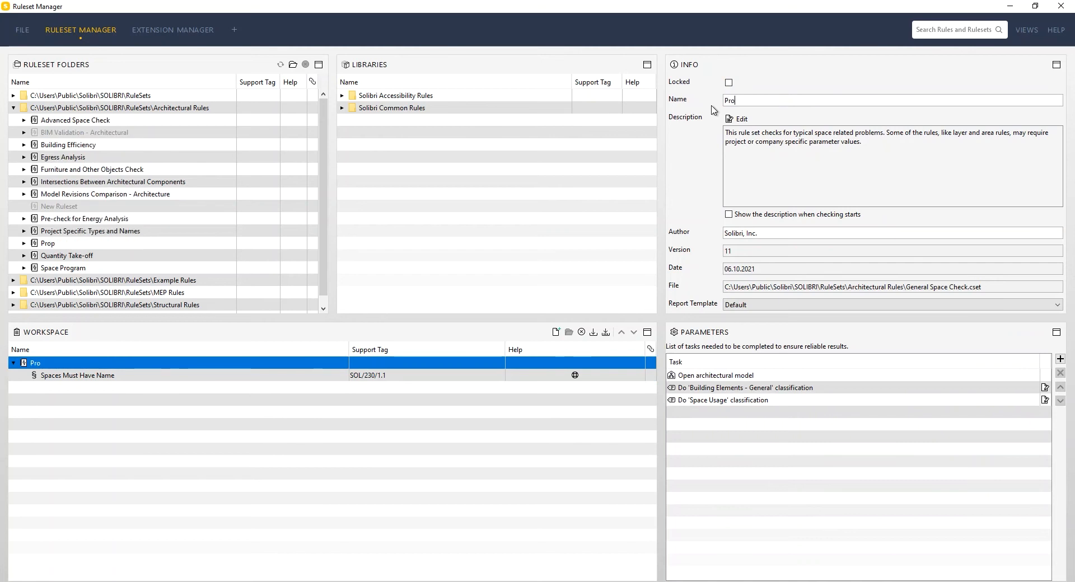
{"action": "type", "text": "perty Check"}
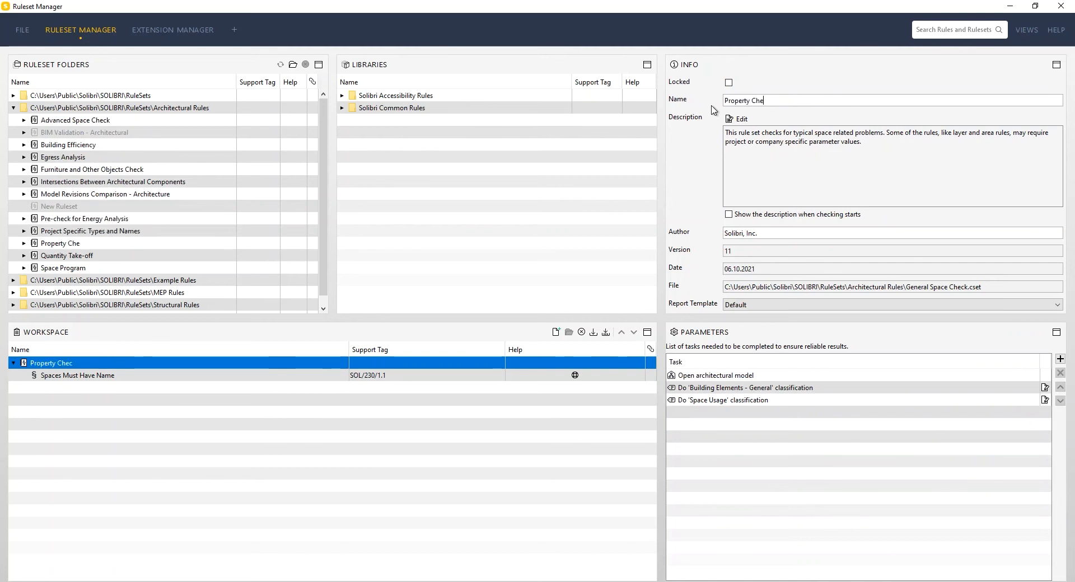
Step: Rename the opened ruleset as Building component properties
{"action": "key", "text": "BackSpace"}
{"action": "key", "text": "BackSpace"}
{"action": "key", "text": "BackSpace"}
{"action": "key", "text": "BackSpace"}
{"action": "key", "text": "BackSpace"}
{"action": "key", "text": "BackSpace"}
{"action": "key", "text": "BackSpace"}
{"action": "key", "text": "BackSpace"}
{"action": "key", "text": "BackSpace"}
{"action": "key", "text": "BackSpace"}
{"action": "key", "text": "BackSpace"}
{"action": "key", "text": "BackSpace"}
{"action": "type", "text": "Core"}
{"action": "key", "text": "BackSpace"}
{"action": "key", "text": "BackSpace"}
{"action": "key", "text": "BackSpace"}
{"action": "key", "text": "BackSpace"}
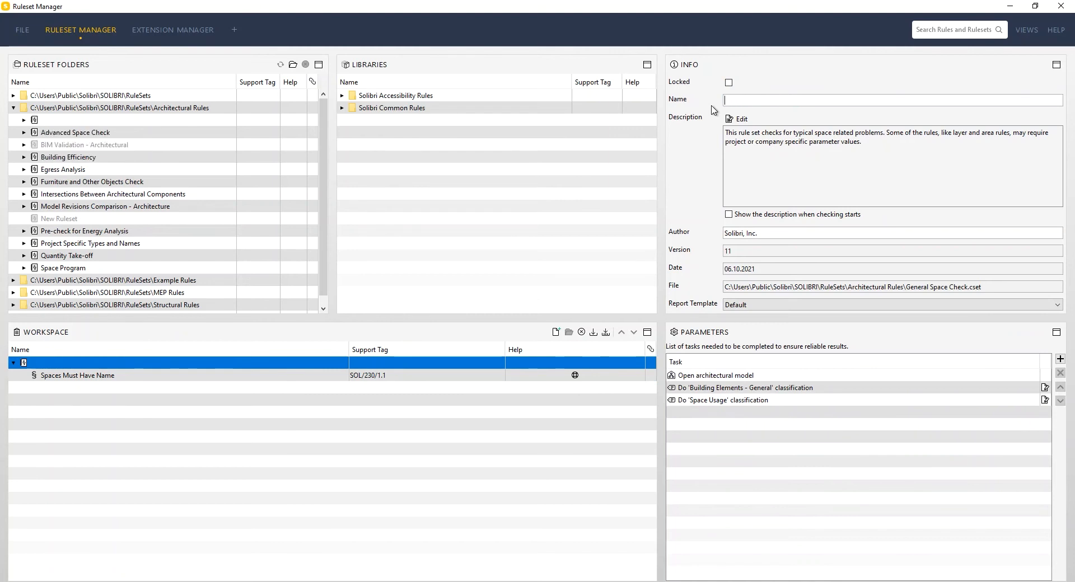
{"action": "type", "text": "Building "}
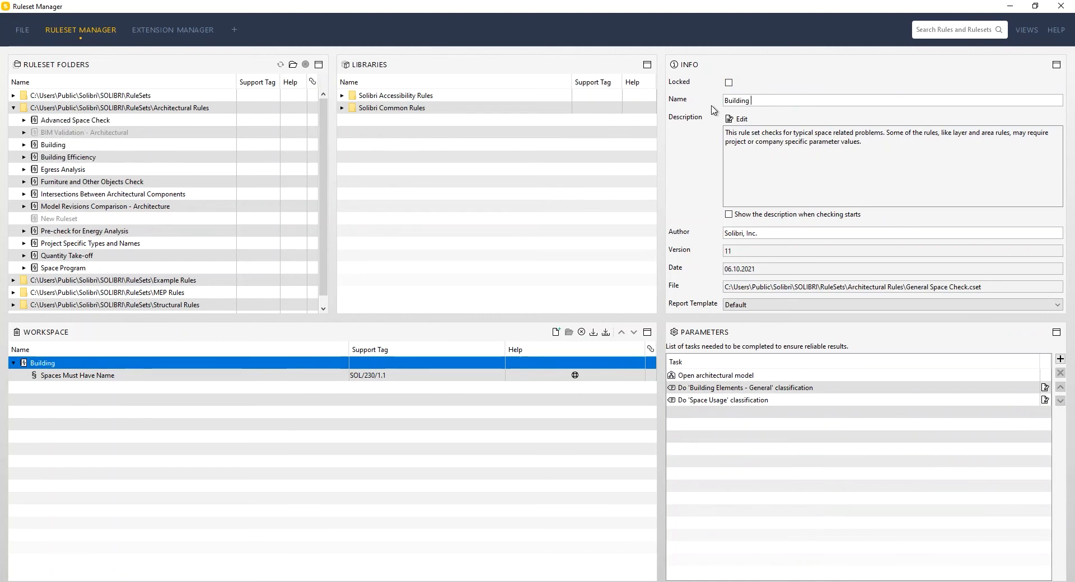
{"action": "type", "text": "components"}
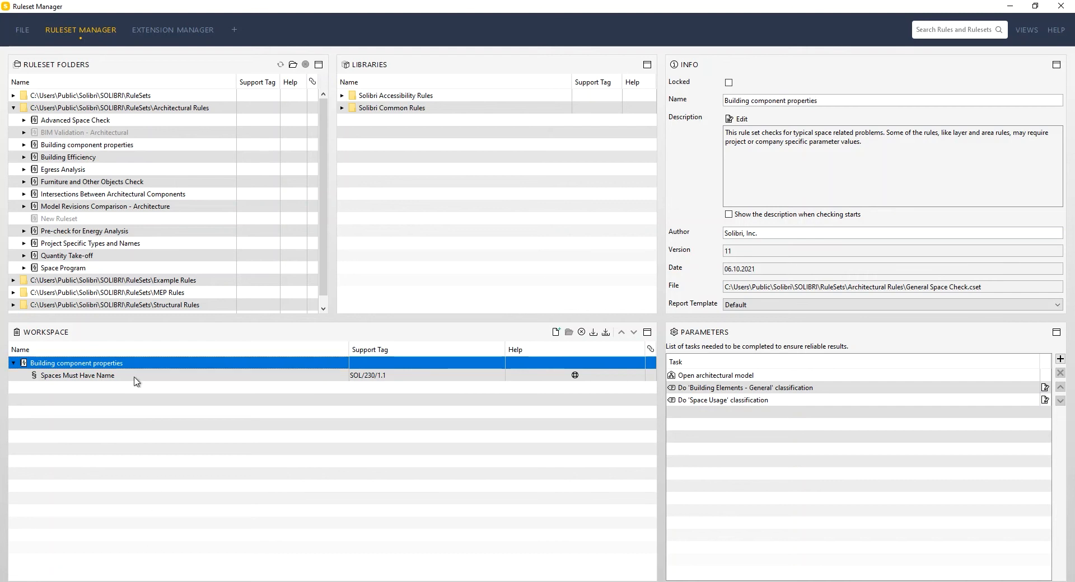
Step: Rename the rule Spaces Must Have Name as Building components must have Classificationcode
{"action": "left_click", "coordinate": [111, 379]}
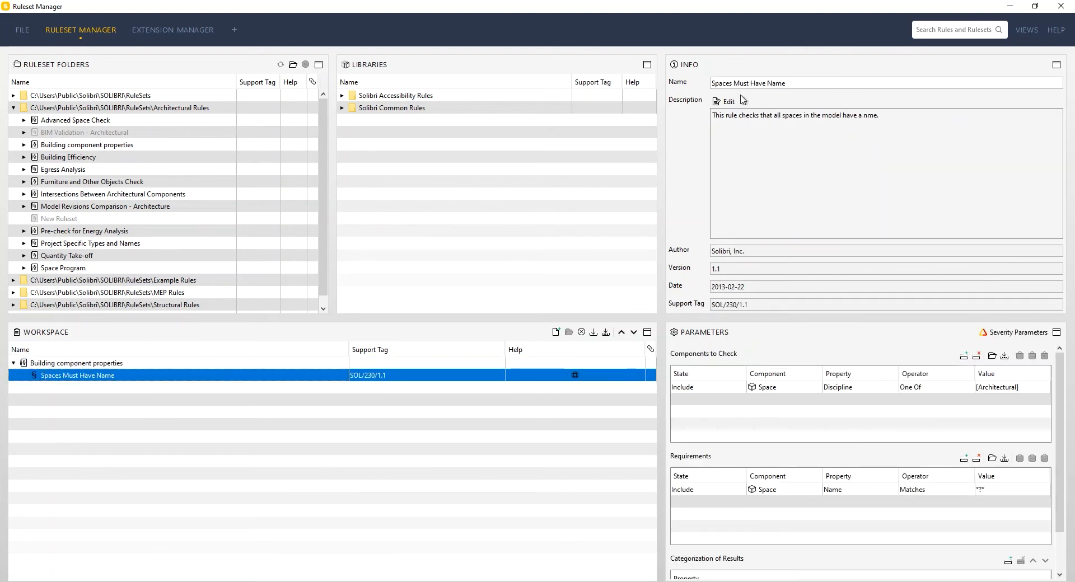
{"action": "left_click_drag", "start_coordinate": [732, 84], "coordinate": [701, 88]}
{"action": "key", "text": "Delete"}
{"action": "type", "text": "Building components"}
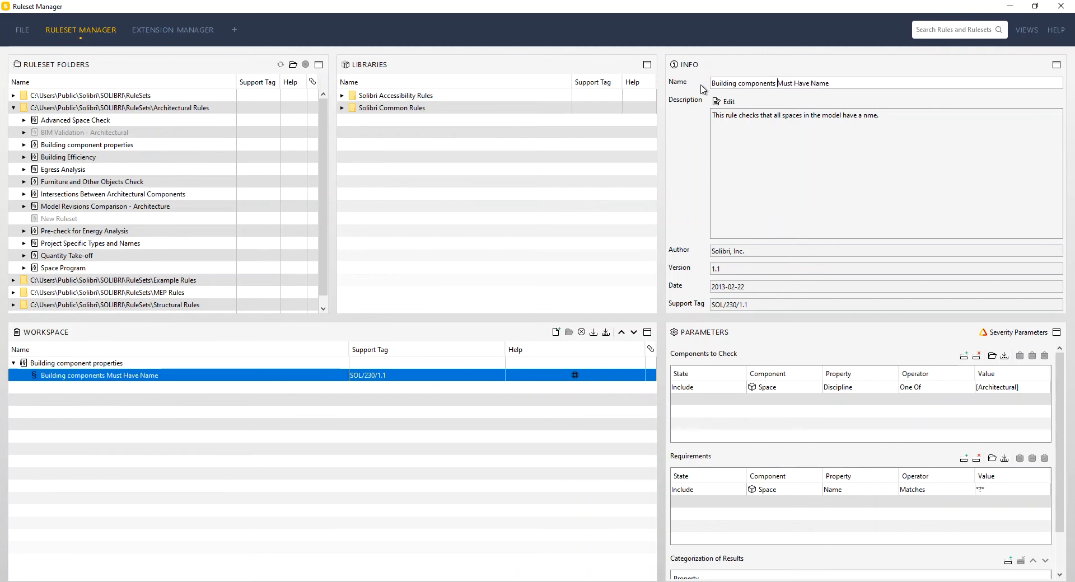
{"action": "key", "text": "BackSpace"}
{"action": "type", "text": "m"}
{"action": "key", "text": "BackSpace"}
{"action": "type", "text": "have Classificationcode"}
{"action": "scroll", "coordinate": [175, 228], "scroll_direction": "down", "scroll_amount": 1}
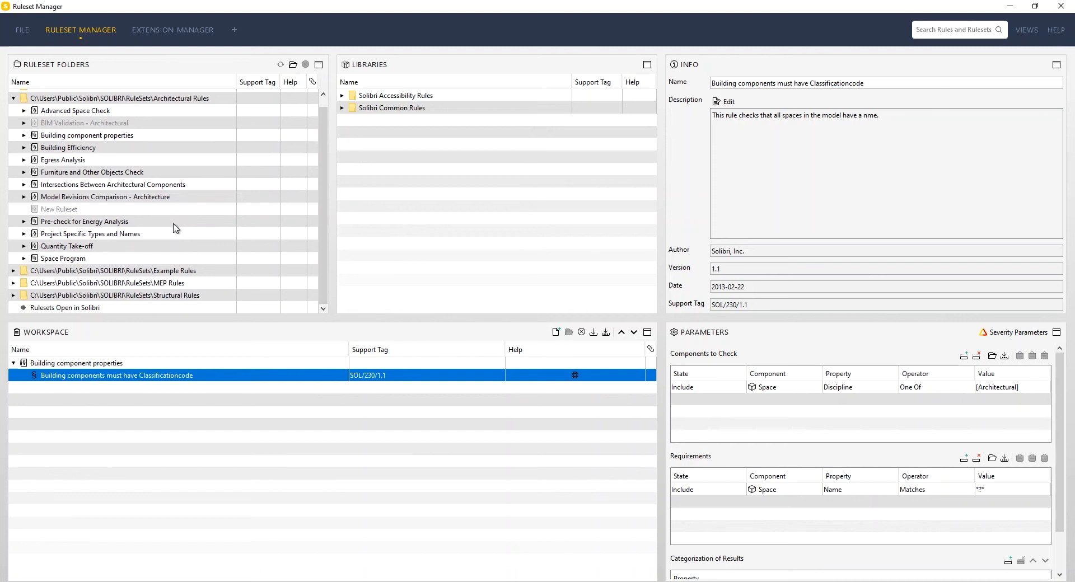
Step: Save the ruleset under the new file name test.cset and select its classification code rule in the workspace
{"action": "left_click", "coordinate": [605, 332]}
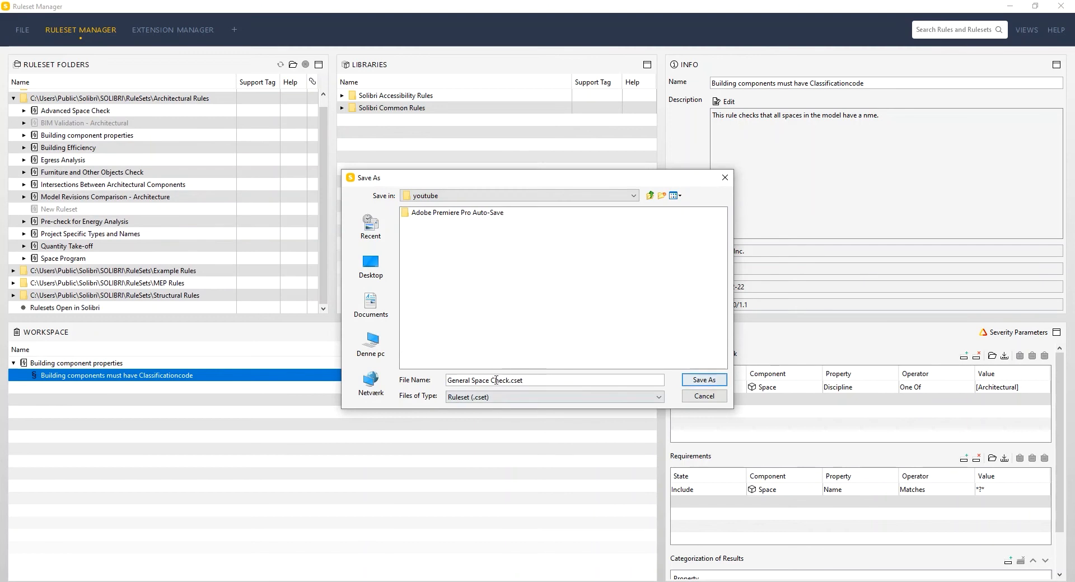
{"action": "left_click_drag", "start_coordinate": [509, 381], "coordinate": [447, 381]}
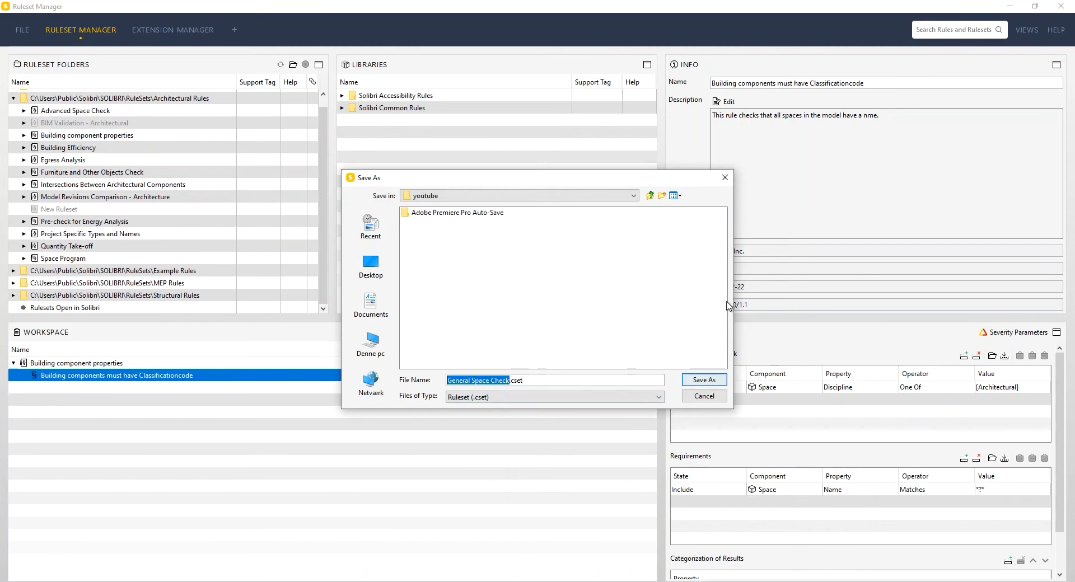
{"action": "type", "text": "test"}
{"action": "key", "text": "Return"}
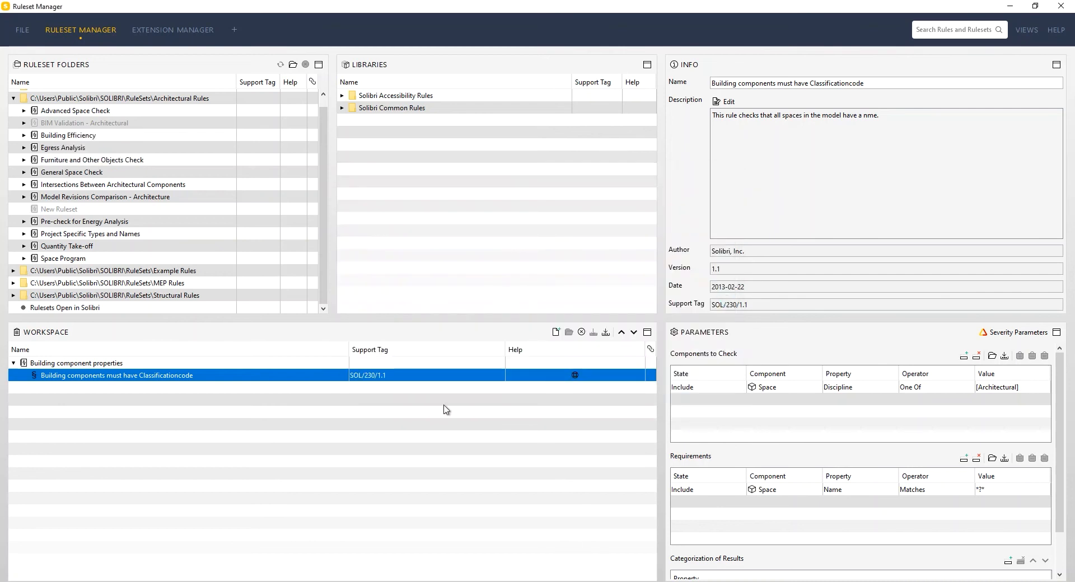
{"action": "left_click", "coordinate": [140, 364]}
{"action": "left_click", "coordinate": [137, 377]}
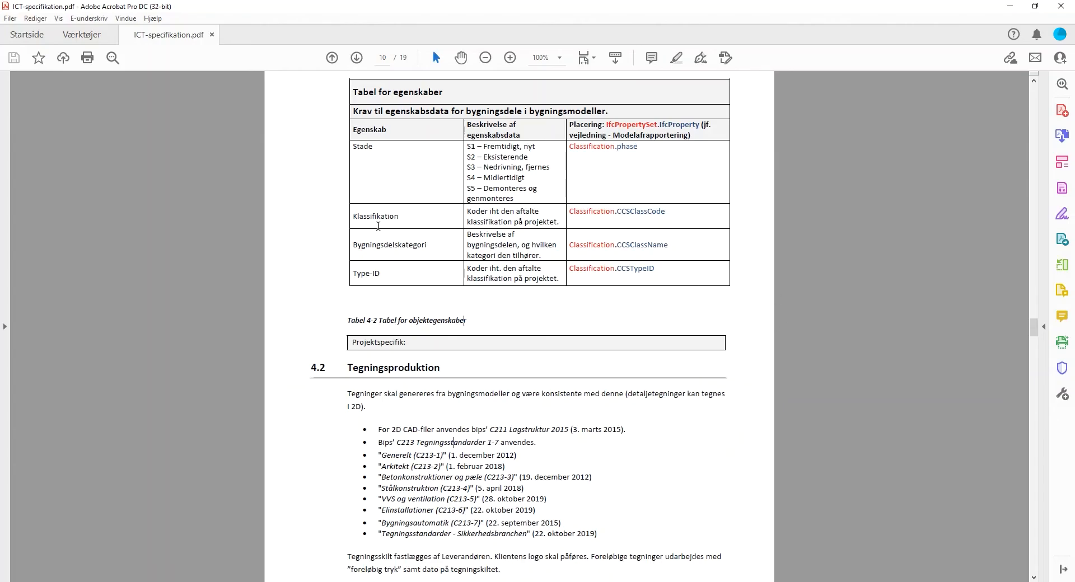
Step: Switch to ICT-specifikation.pdf in Acrobat and examine which property set and property the Klassifikation row requires for building components
{"action": "left_click_drag", "start_coordinate": [355, 218], "coordinate": [633, 221]}
{"action": "left_click", "coordinate": [652, 235]}
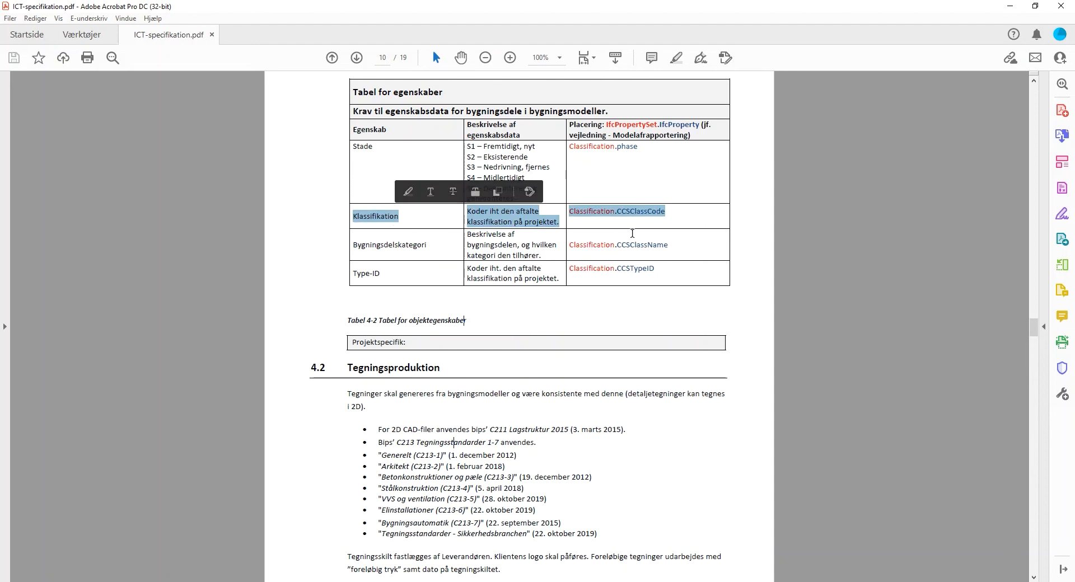
{"action": "left_click", "coordinate": [627, 219]}
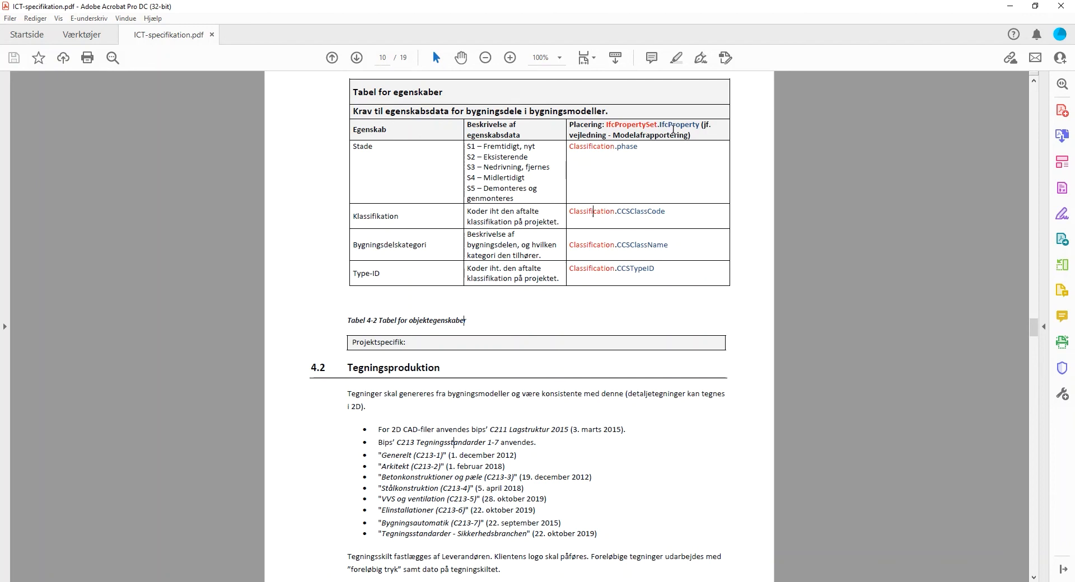
{"action": "left_click", "coordinate": [682, 217]}
{"action": "left_click", "coordinate": [451, 581]}
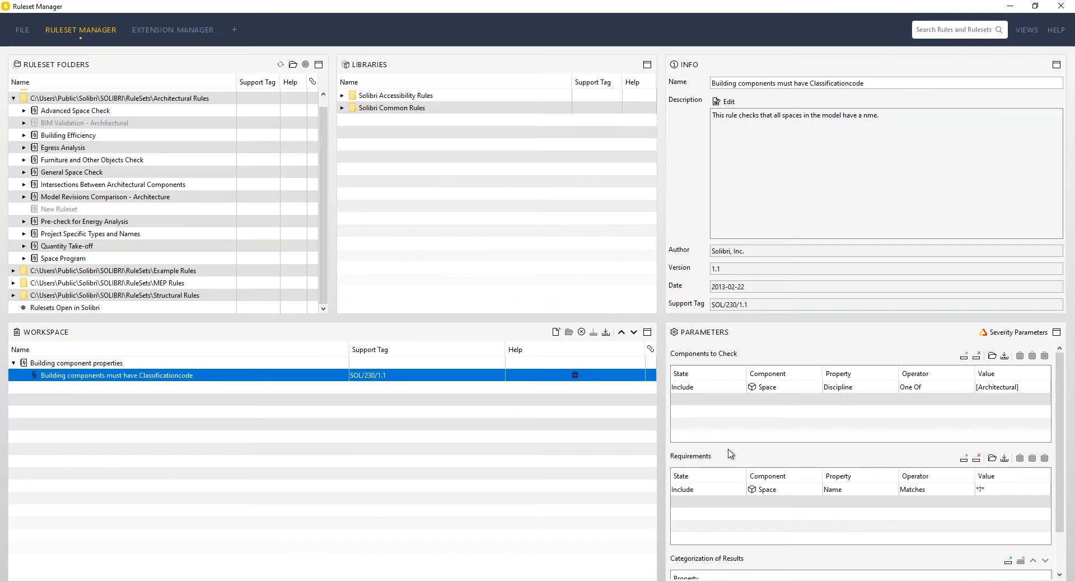
Step: Switch the included component type under Components to Check to Any
{"action": "left_click", "coordinate": [729, 391]}
{"action": "left_click", "coordinate": [812, 395]}
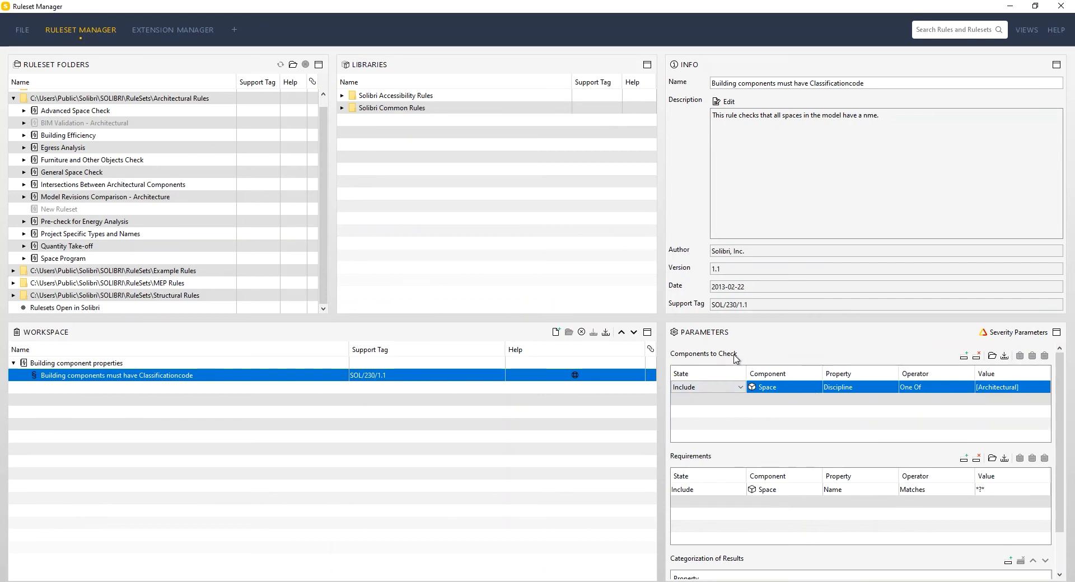
{"action": "left_click", "coordinate": [754, 412]}
{"action": "left_click", "coordinate": [818, 390]}
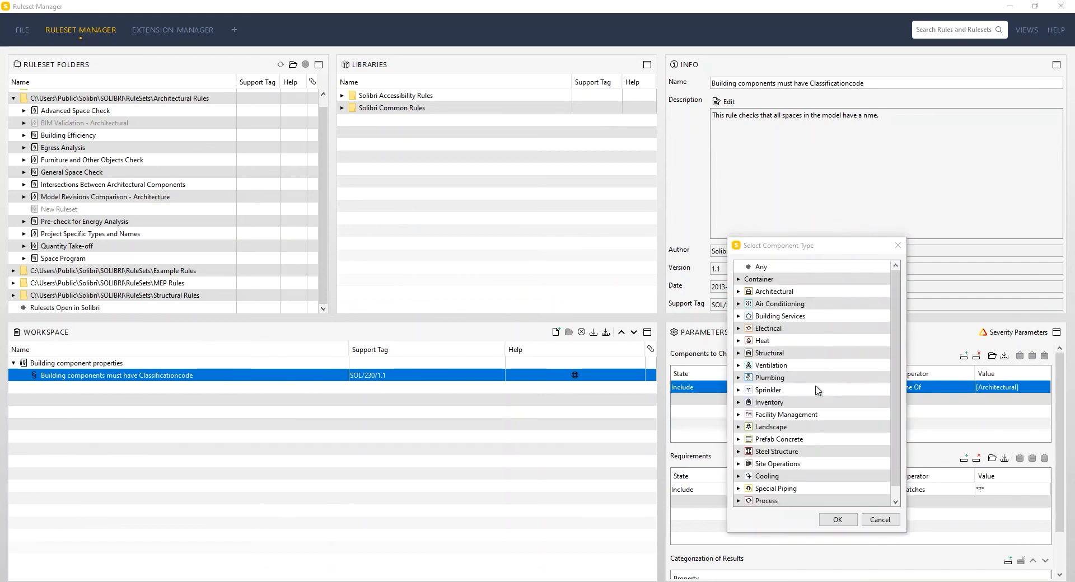
{"action": "left_click", "coordinate": [765, 268]}
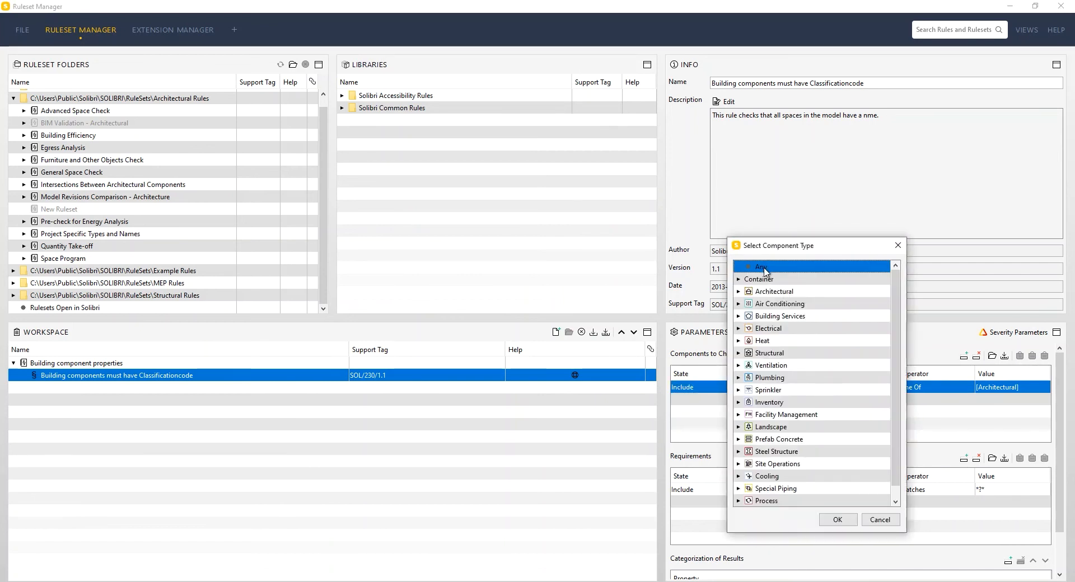
{"action": "left_click", "coordinate": [838, 520]}
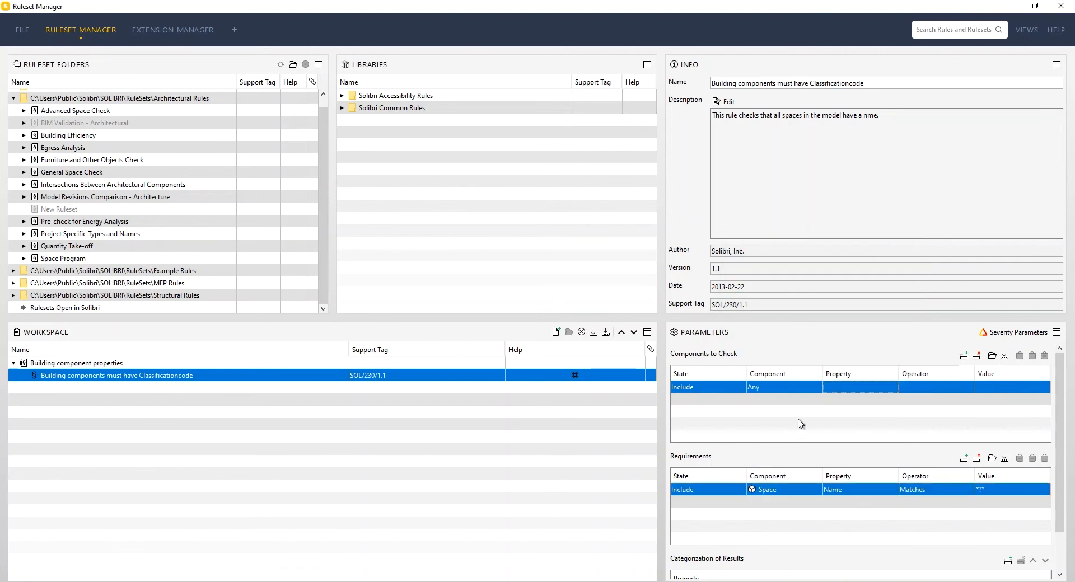
Step: Add a Components to Check row that excludes the Architectural Space component type
{"action": "left_click", "coordinate": [964, 358]}
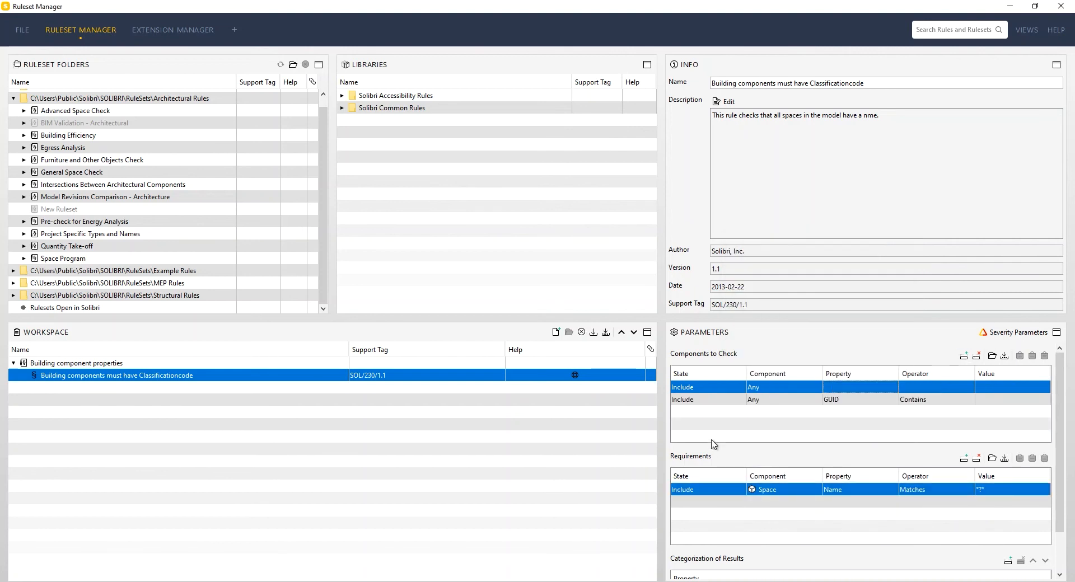
{"action": "left_click", "coordinate": [728, 399]}
{"action": "left_click", "coordinate": [716, 419]}
{"action": "left_click", "coordinate": [816, 399]}
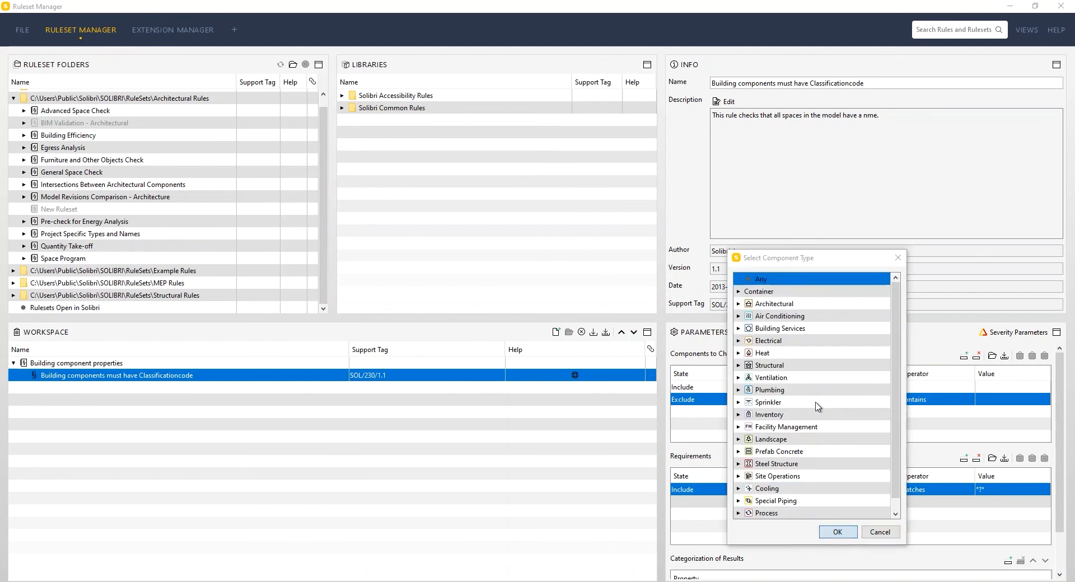
{"action": "left_click", "coordinate": [738, 292]}
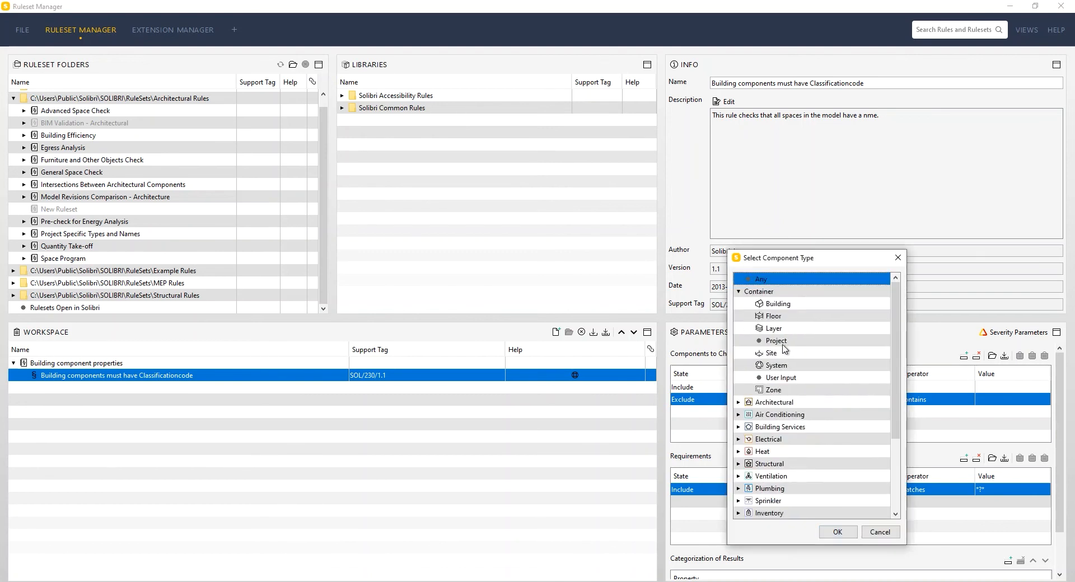
{"action": "left_click", "coordinate": [739, 291]}
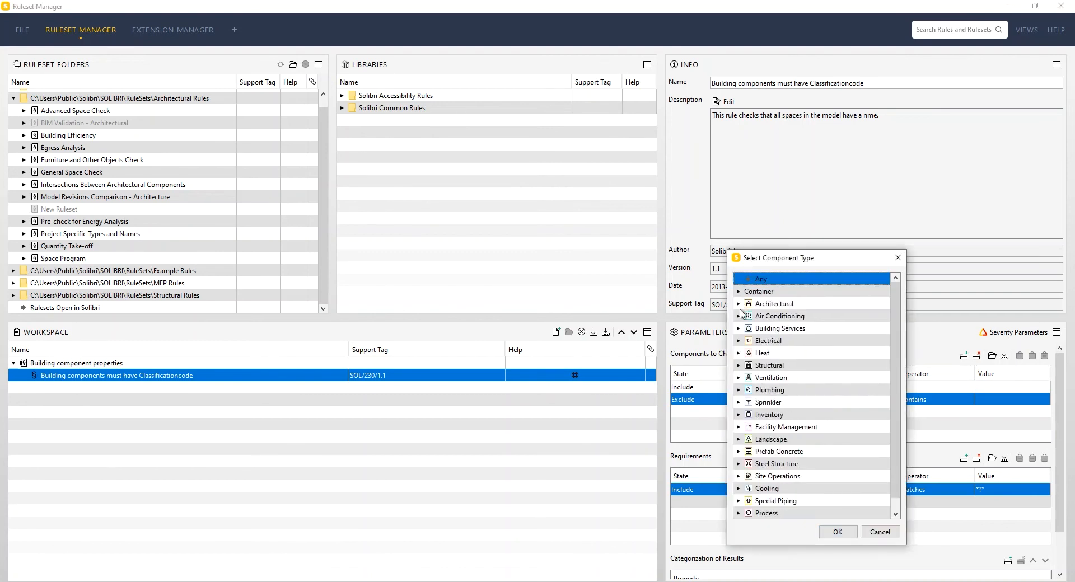
{"action": "left_click", "coordinate": [739, 305]}
{"action": "left_click", "coordinate": [776, 476]}
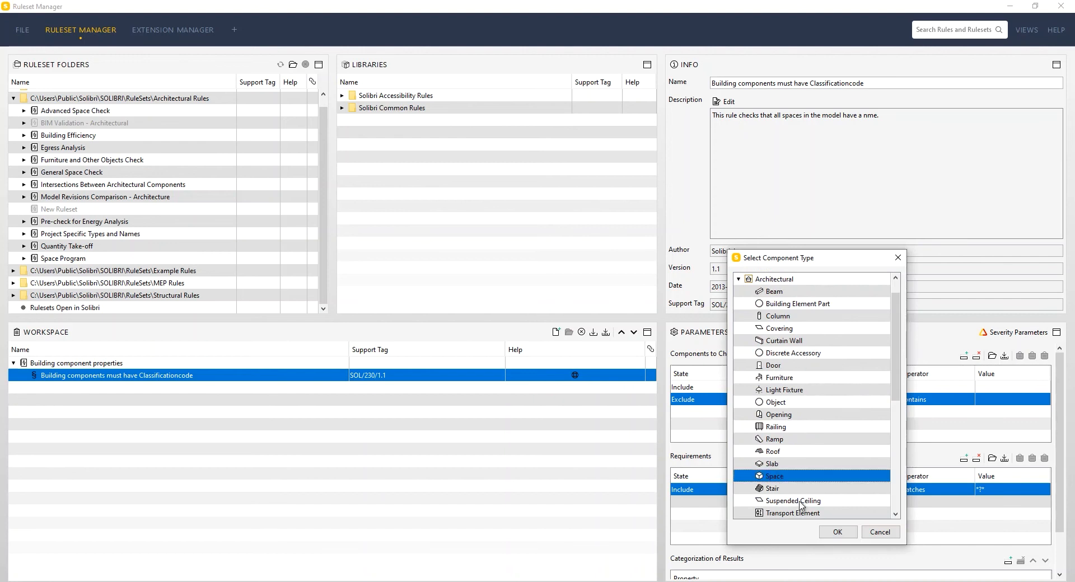
{"action": "left_click", "coordinate": [838, 532]}
Step: Add another Components to Check row that excludes the Architectural Opening component type
{"action": "left_click", "coordinate": [964, 357]}
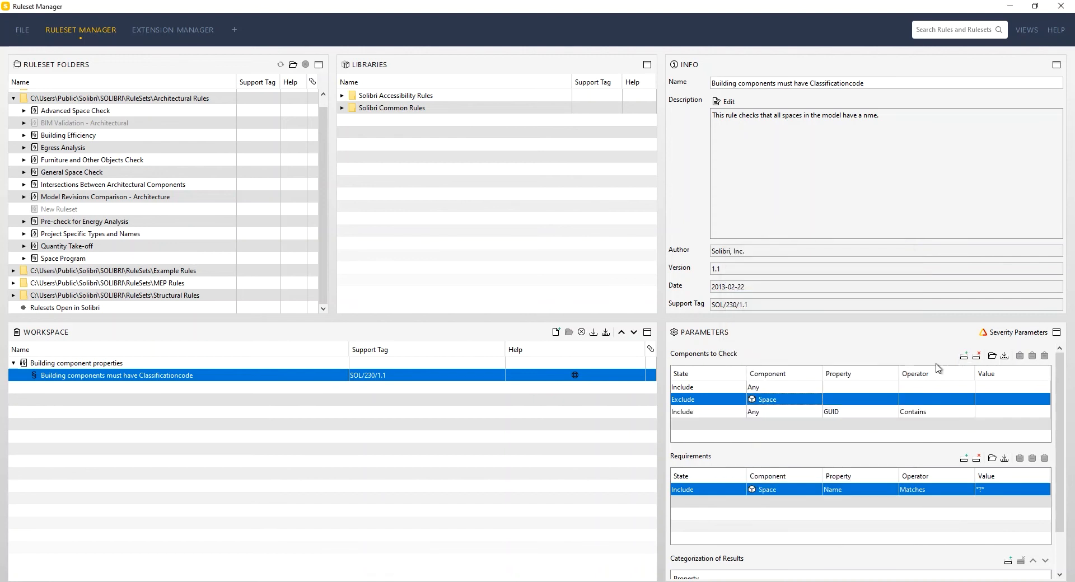
{"action": "left_click", "coordinate": [737, 414]}
{"action": "left_click", "coordinate": [727, 433]}
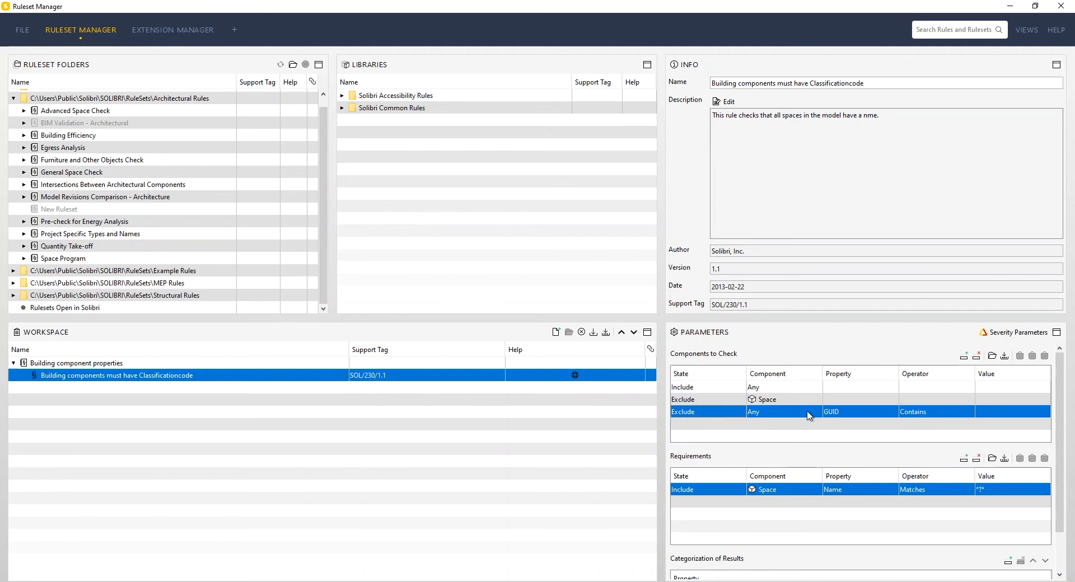
{"action": "left_click", "coordinate": [812, 413]}
{"action": "scroll", "coordinate": [813, 442], "scroll_direction": "down", "scroll_amount": 3}
{"action": "scroll", "coordinate": [809, 448], "scroll_direction": "up", "scroll_amount": 3}
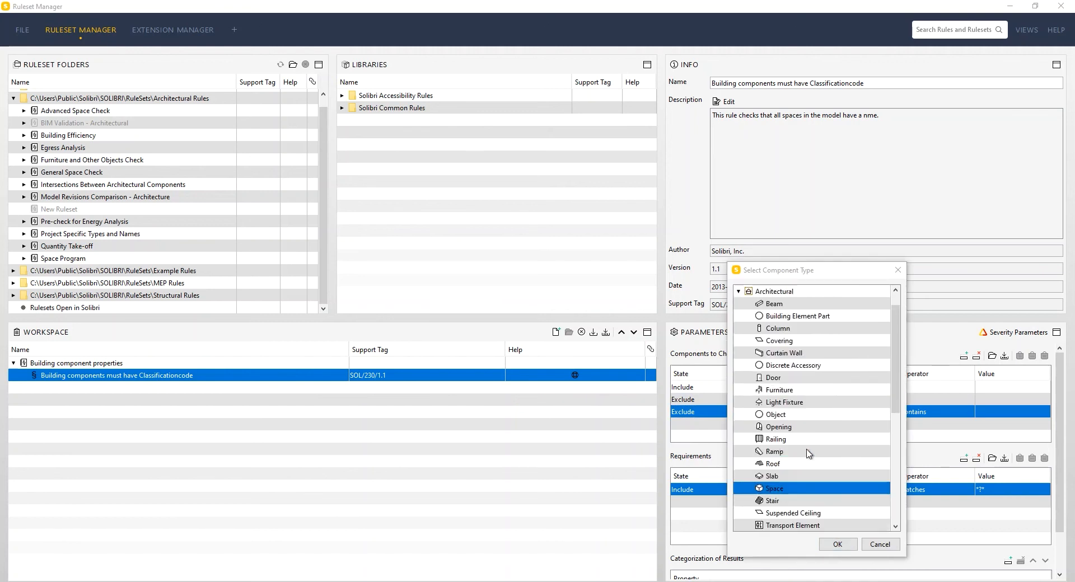
{"action": "scroll", "coordinate": [807, 444], "scroll_direction": "down", "scroll_amount": 4}
{"action": "scroll", "coordinate": [798, 434], "scroll_direction": "up", "scroll_amount": 4}
{"action": "left_click", "coordinate": [780, 428]}
{"action": "left_click", "coordinate": [839, 545]}
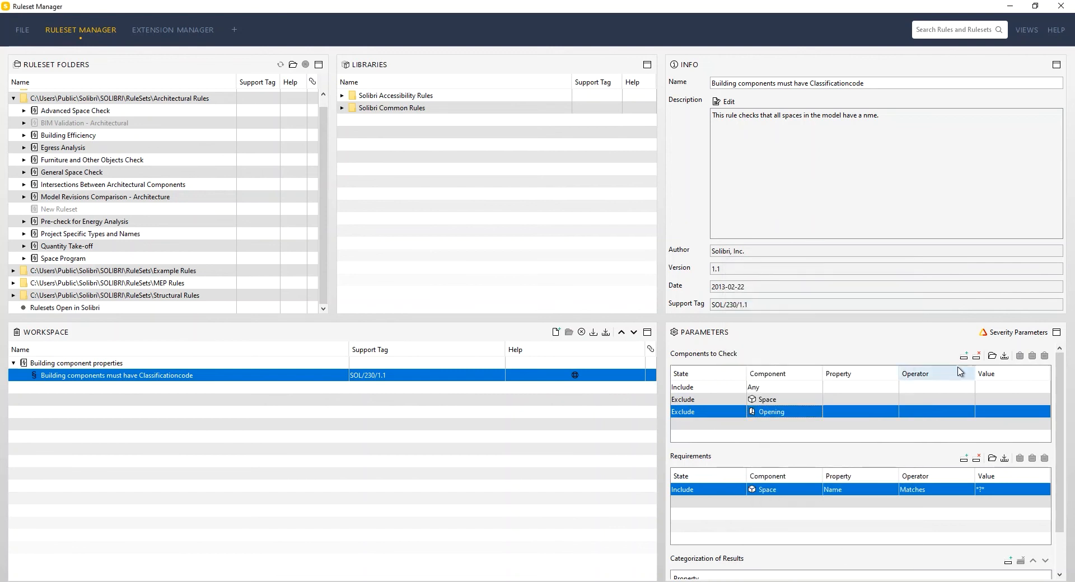
Step: Add a further Components to Check row that excludes the Structural Opening component type
{"action": "left_click", "coordinate": [964, 356]}
{"action": "left_click", "coordinate": [740, 424]}
{"action": "left_click", "coordinate": [740, 424]}
{"action": "left_click", "coordinate": [684, 445]}
{"action": "left_click", "coordinate": [804, 427]}
{"action": "left_click", "coordinate": [798, 426]}
{"action": "scroll", "coordinate": [783, 416], "scroll_direction": "up", "scroll_amount": 1}
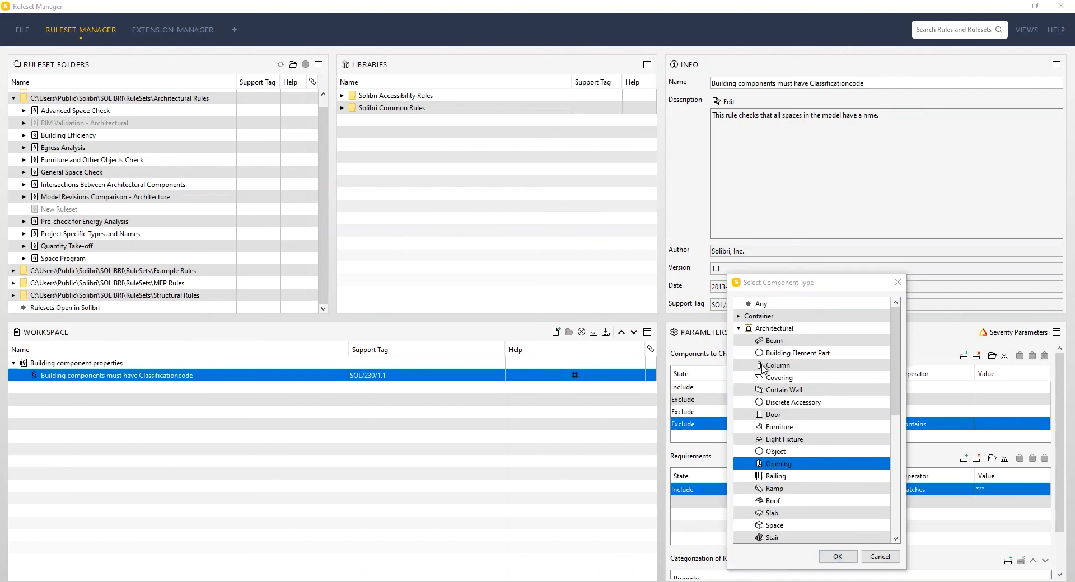
{"action": "left_click", "coordinate": [738, 329]}
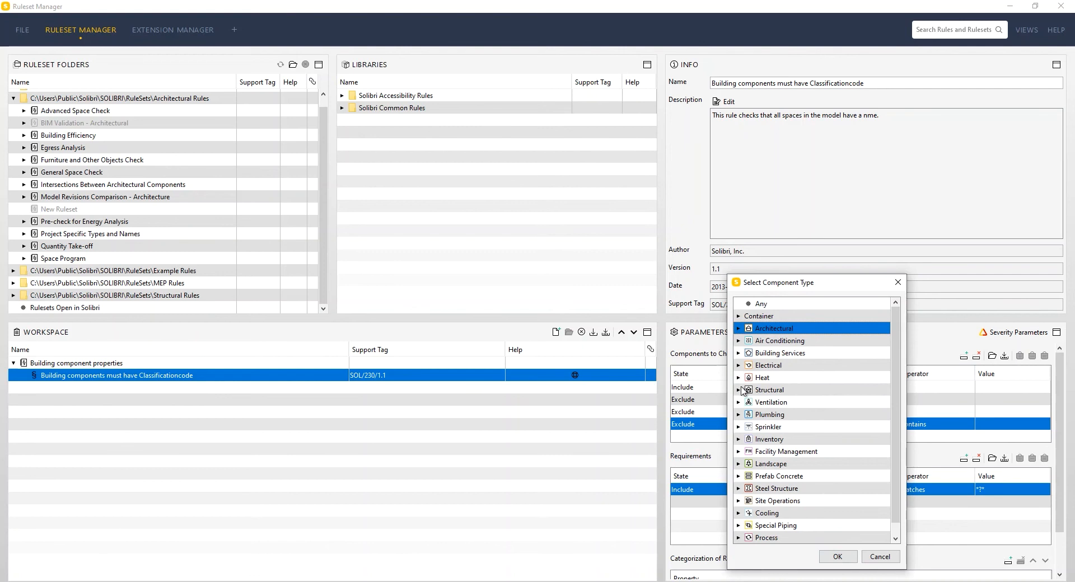
{"action": "scroll", "coordinate": [750, 374], "scroll_direction": "down", "scroll_amount": 1}
{"action": "scroll", "coordinate": [748, 507], "scroll_direction": "up", "scroll_amount": 1}
{"action": "left_click", "coordinate": [739, 390]}
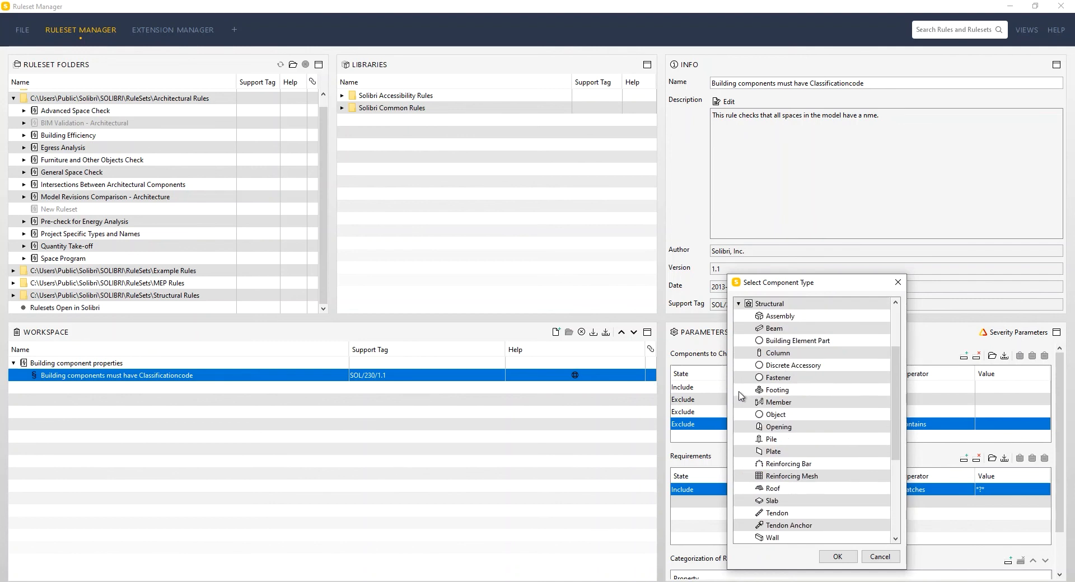
{"action": "scroll", "coordinate": [781, 510], "scroll_direction": "down", "scroll_amount": 1}
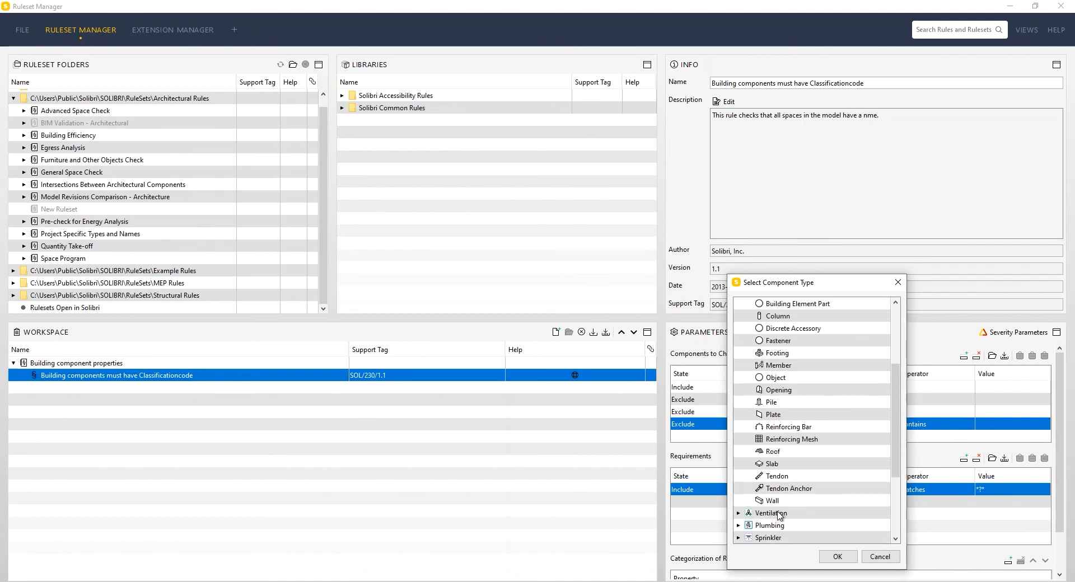
{"action": "double_click", "coordinate": [779, 390]}
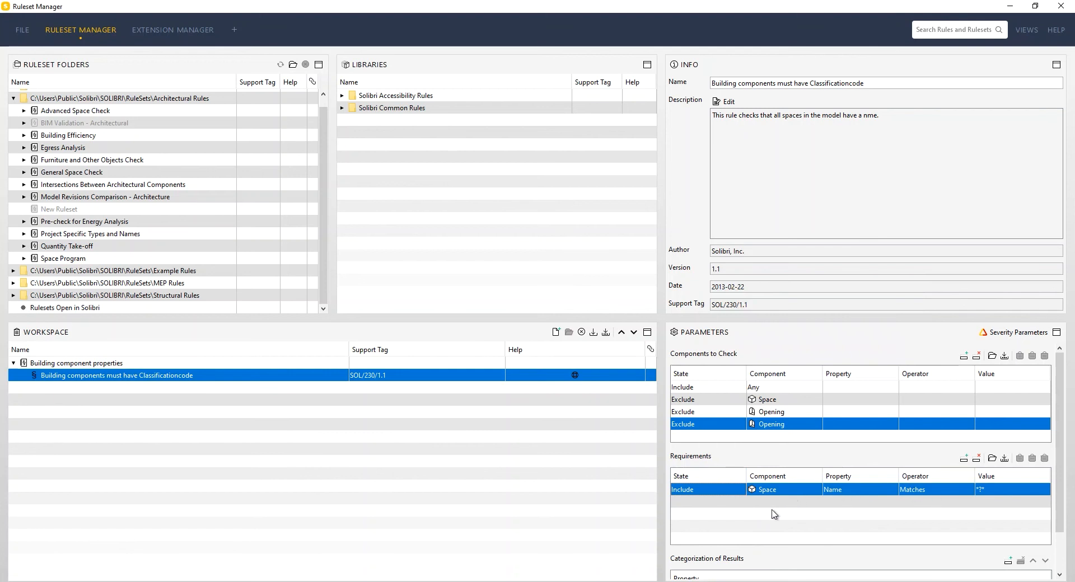
Step: Set the requirement's component to Any and point its property to the Classification property set
{"action": "double_click", "coordinate": [746, 493]}
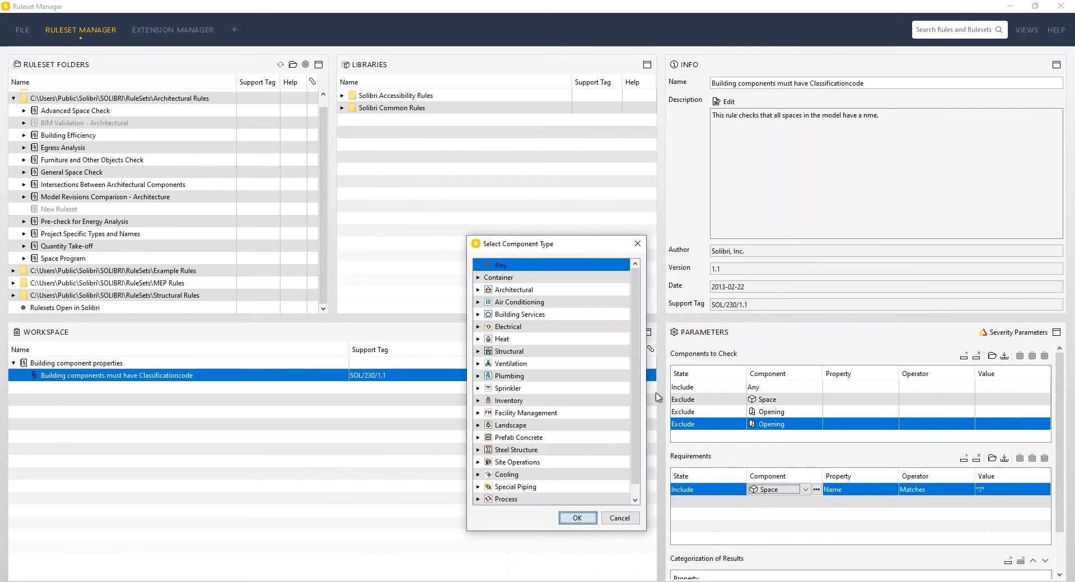
{"action": "left_click", "coordinate": [589, 519]}
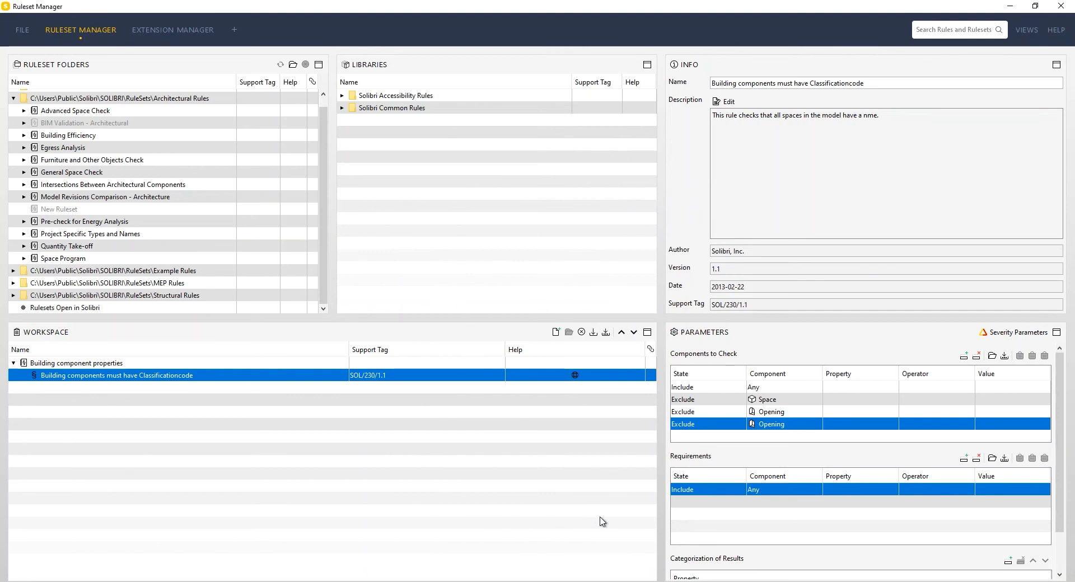
{"action": "double_click", "coordinate": [893, 493]}
{"action": "left_click", "coordinate": [893, 491]}
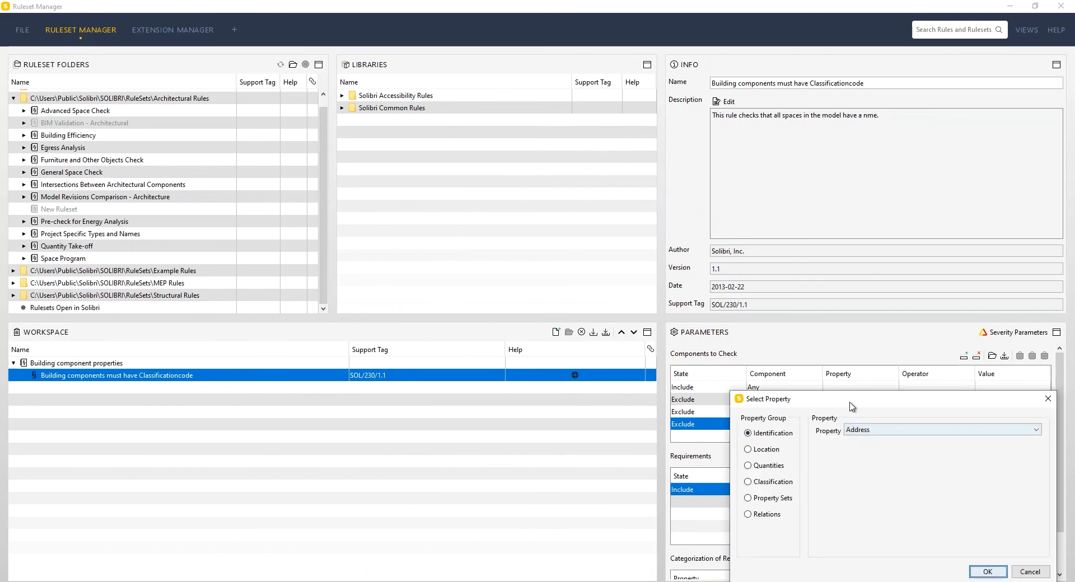
{"action": "left_click", "coordinate": [712, 317]}
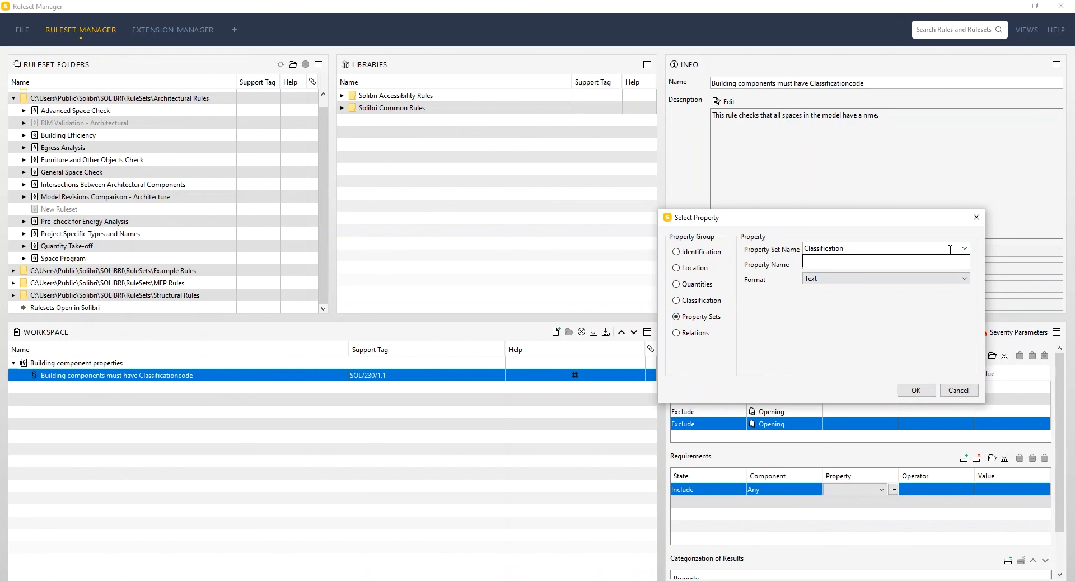
{"action": "left_click", "coordinate": [876, 328]}
Step: Copy CCSClassCode from the Klassifikation row of ICT-specifikation.pdf and apply it as the requirement's property name
{"action": "left_click", "coordinate": [855, 265]}
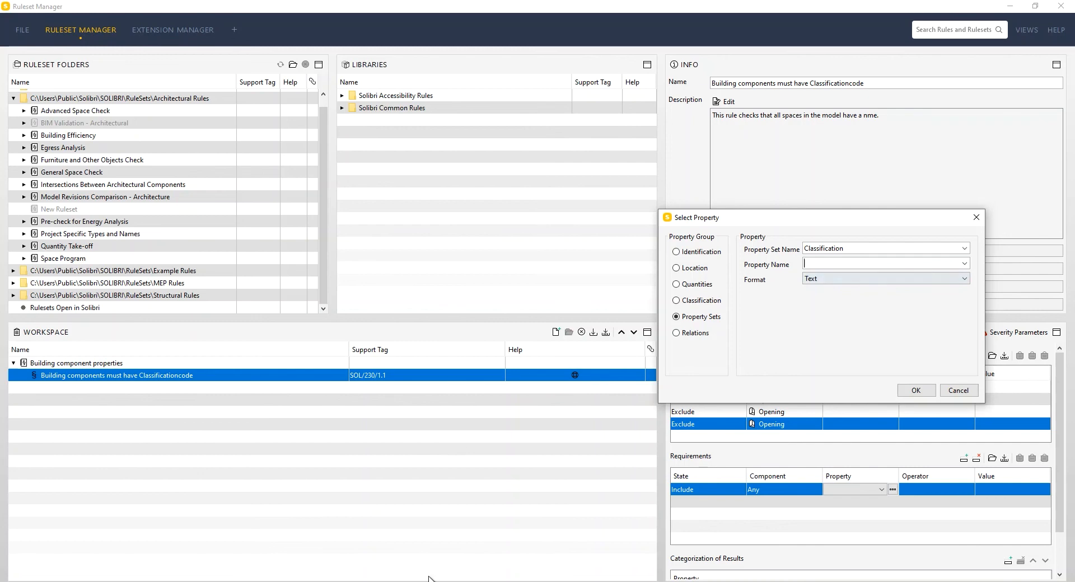
{"action": "key", "text": "alt+Tab"}
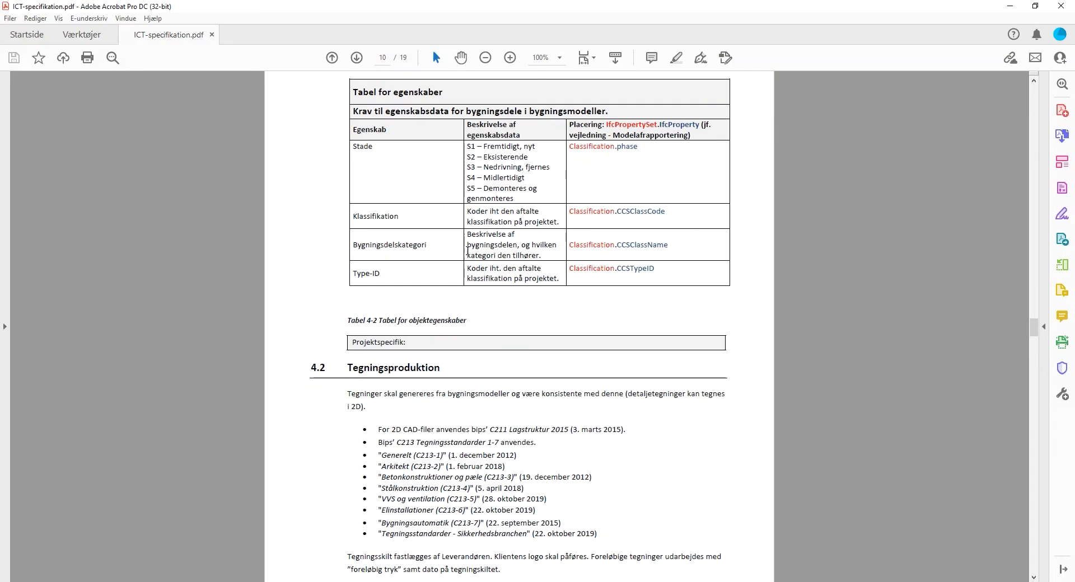
{"action": "left_click_drag", "start_coordinate": [673, 211], "coordinate": [615, 212]}
{"action": "key", "text": "ctrl+c"}
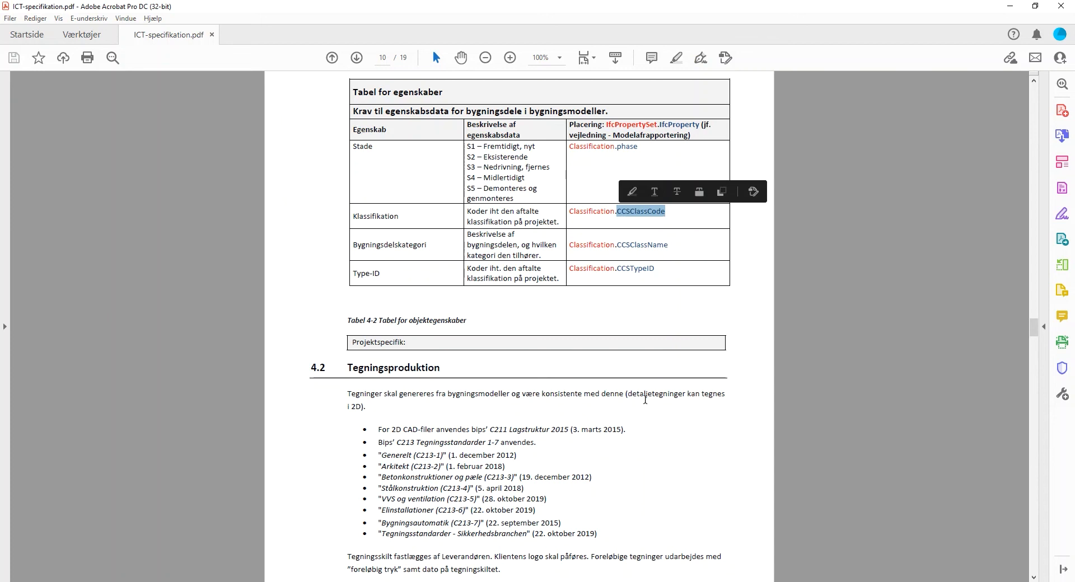
{"action": "left_click", "coordinate": [645, 401]}
{"action": "left_click", "coordinate": [1010, 6]}
{"action": "key", "text": "ctrl+v"}
{"action": "left_click", "coordinate": [916, 391]}
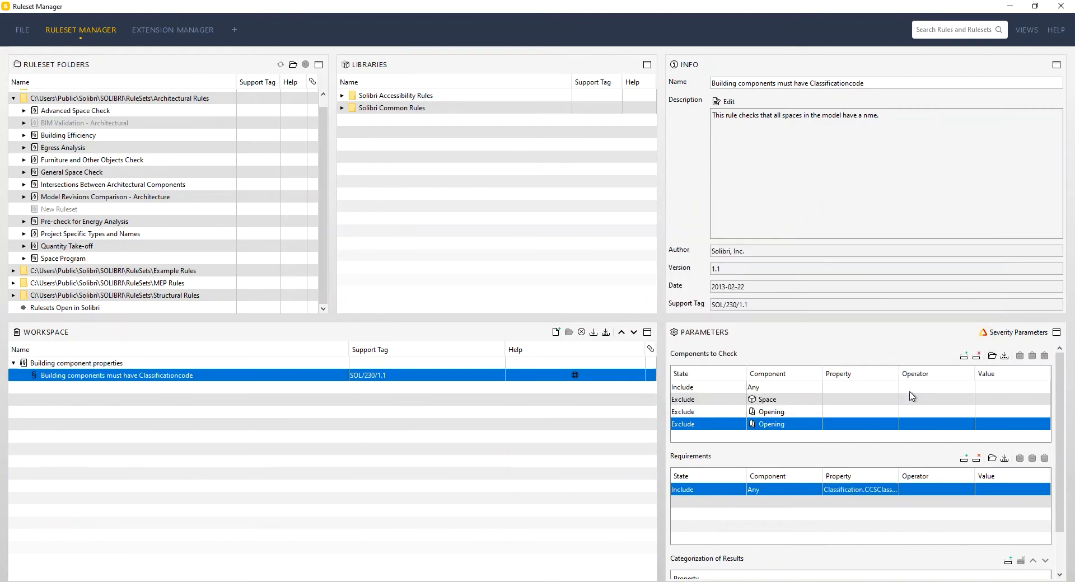
Step: Set the CCSClassCode requirement's operator to One Of and its value to *?*
{"action": "left_click", "coordinate": [936, 489]}
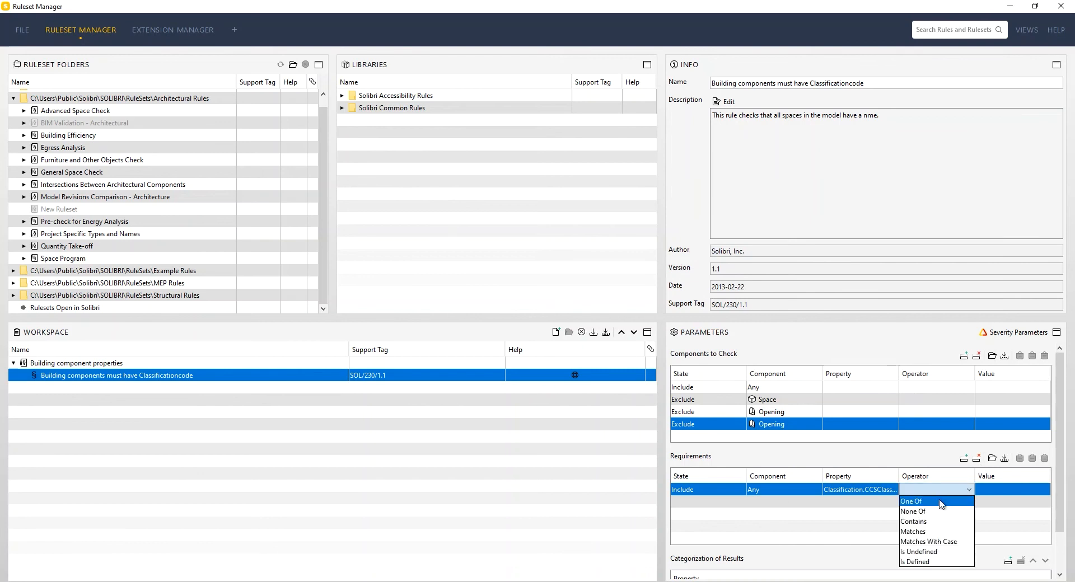
{"action": "left_click", "coordinate": [943, 503]}
{"action": "left_click", "coordinate": [1018, 496]}
{"action": "left_click", "coordinate": [794, 397]}
{"action": "double_click", "coordinate": [806, 410]}
{"action": "type", "text": "*"}
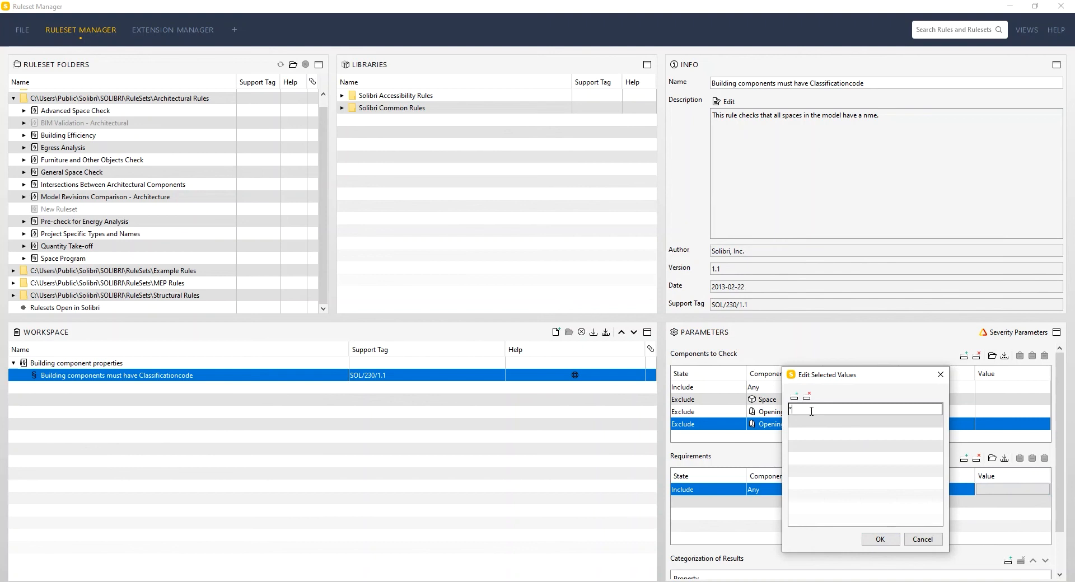
{"action": "key", "text": "Return"}
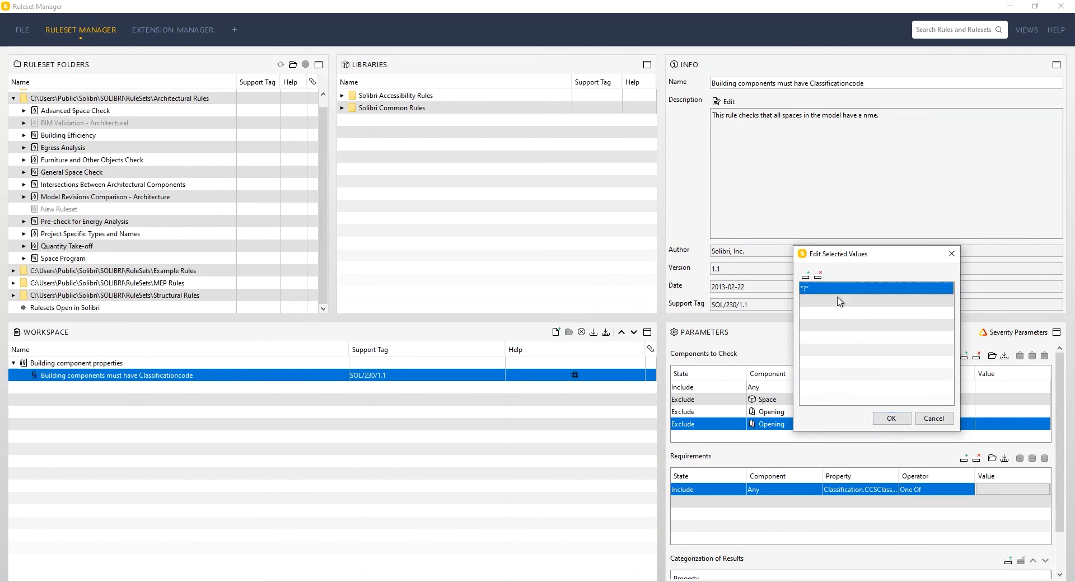
{"action": "left_click", "coordinate": [892, 418]}
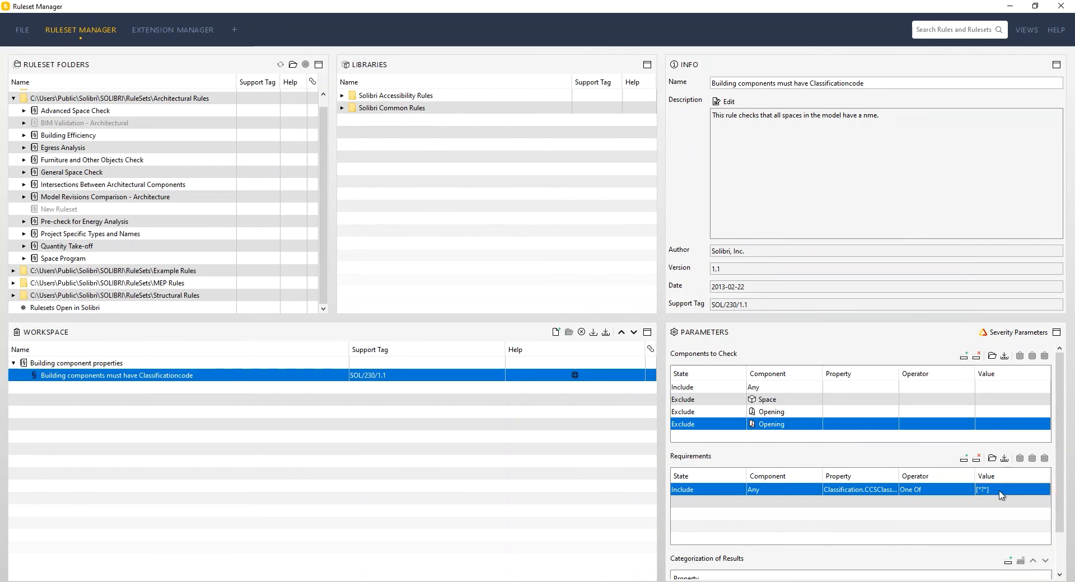
{"action": "double_click", "coordinate": [990, 485]}
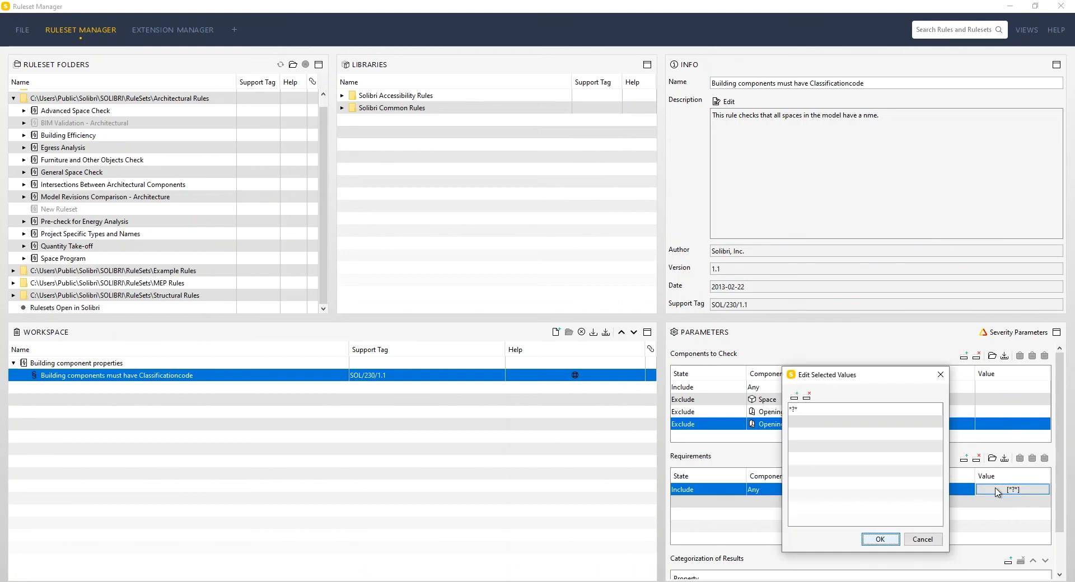
{"action": "left_click", "coordinate": [794, 397]}
{"action": "double_click", "coordinate": [812, 409]}
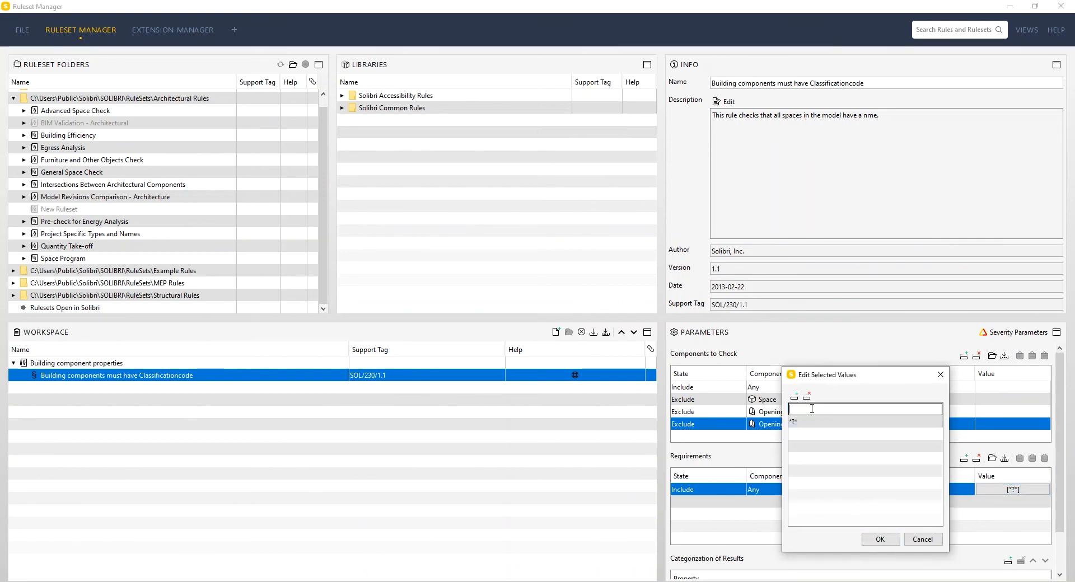
{"action": "key", "text": "BackSpace"}
{"action": "left_click", "coordinate": [811, 424]}
{"action": "left_click", "coordinate": [807, 413]}
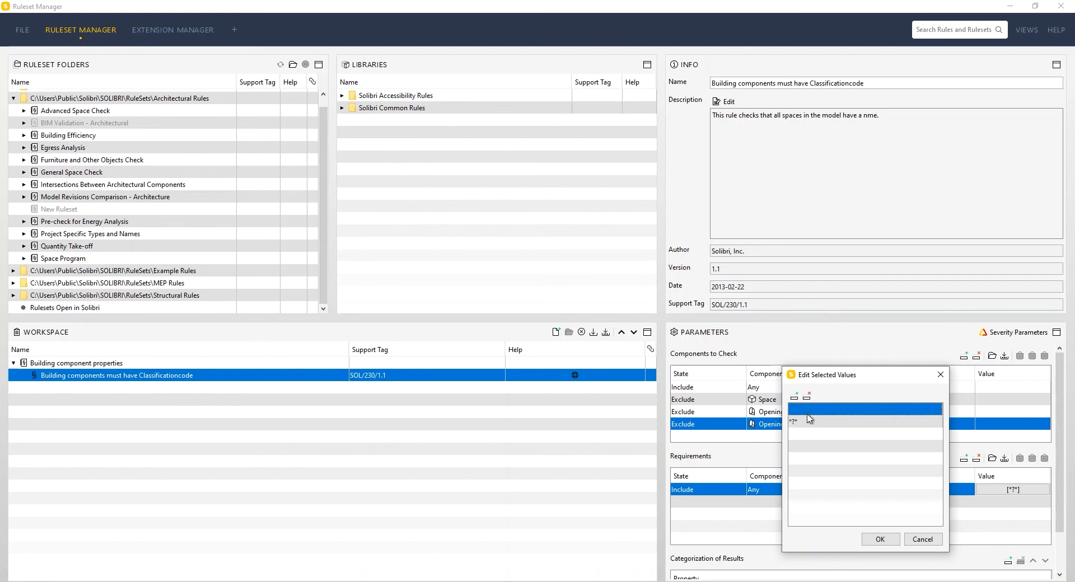
{"action": "left_click", "coordinate": [807, 397]}
{"action": "key", "text": "Return"}
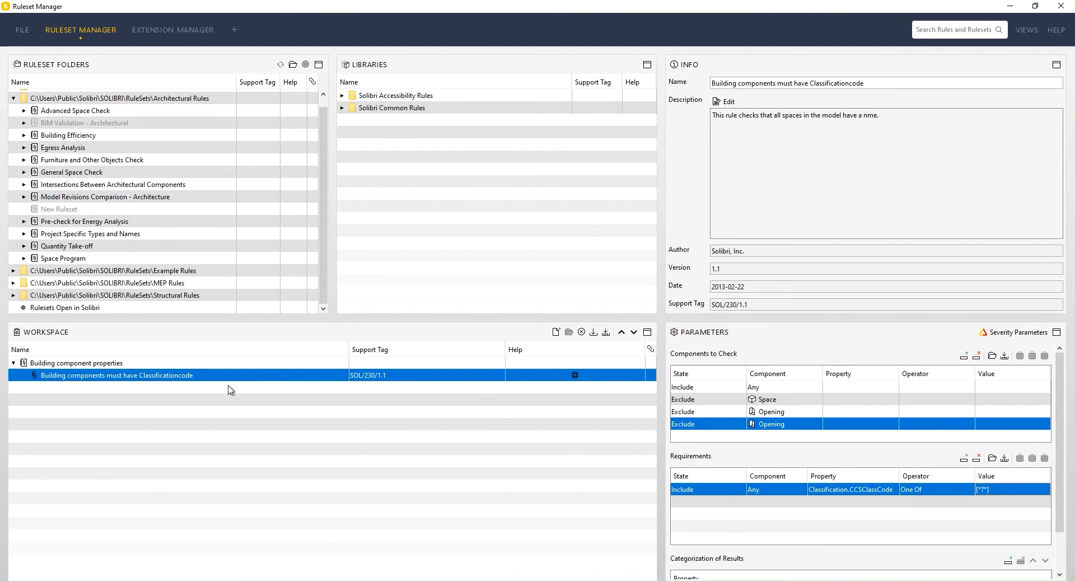
Step: Save the Building component properties ruleset under the name test.cset in the youtube folder, replacing the existing file
{"action": "left_click", "coordinate": [142, 364]}
{"action": "left_click", "coordinate": [143, 375]}
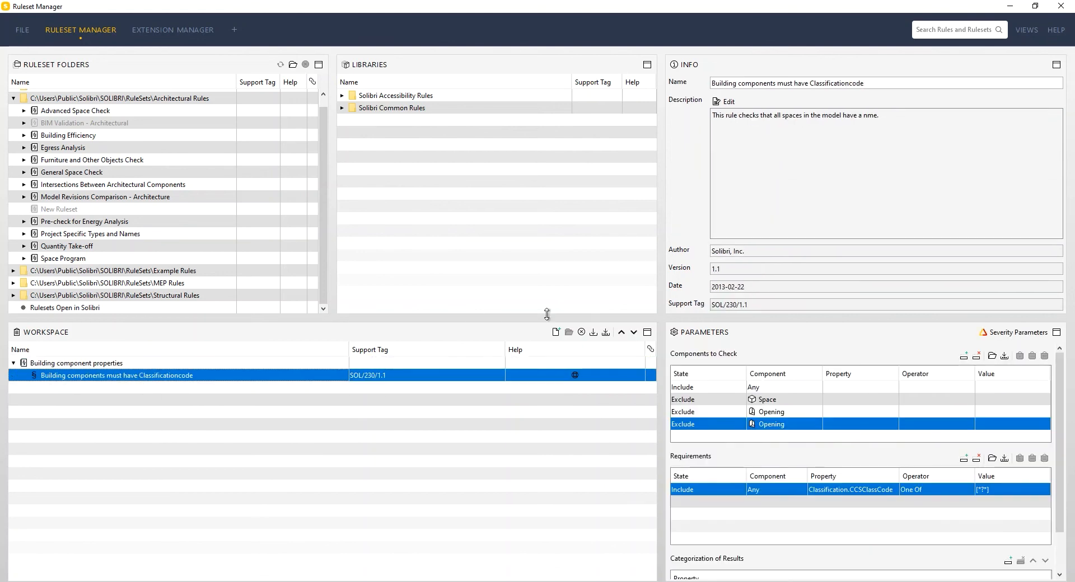
{"action": "left_click", "coordinate": [607, 335]}
{"action": "left_click", "coordinate": [424, 222]}
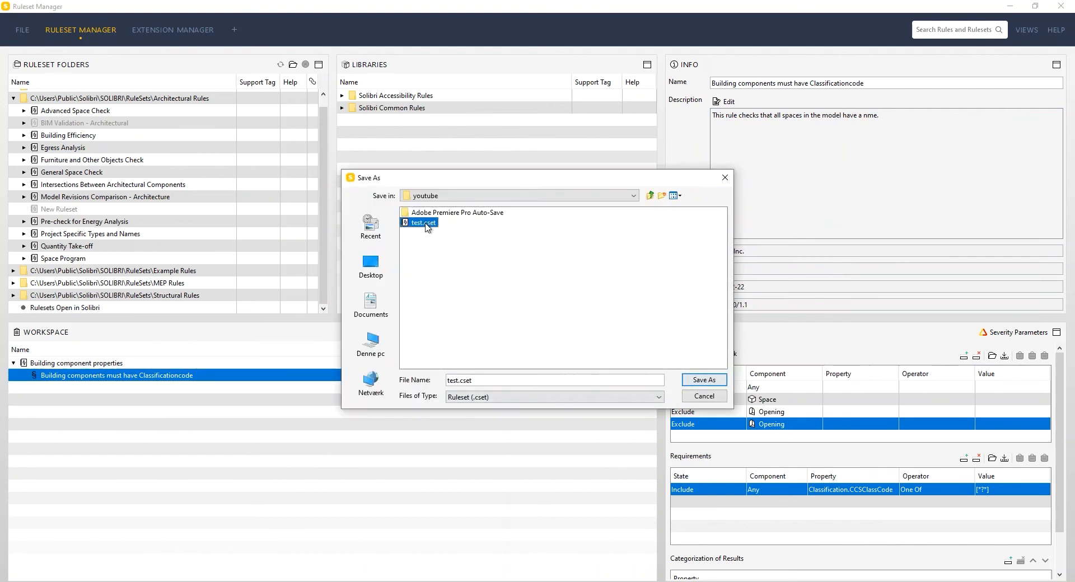
{"action": "left_click", "coordinate": [701, 380]}
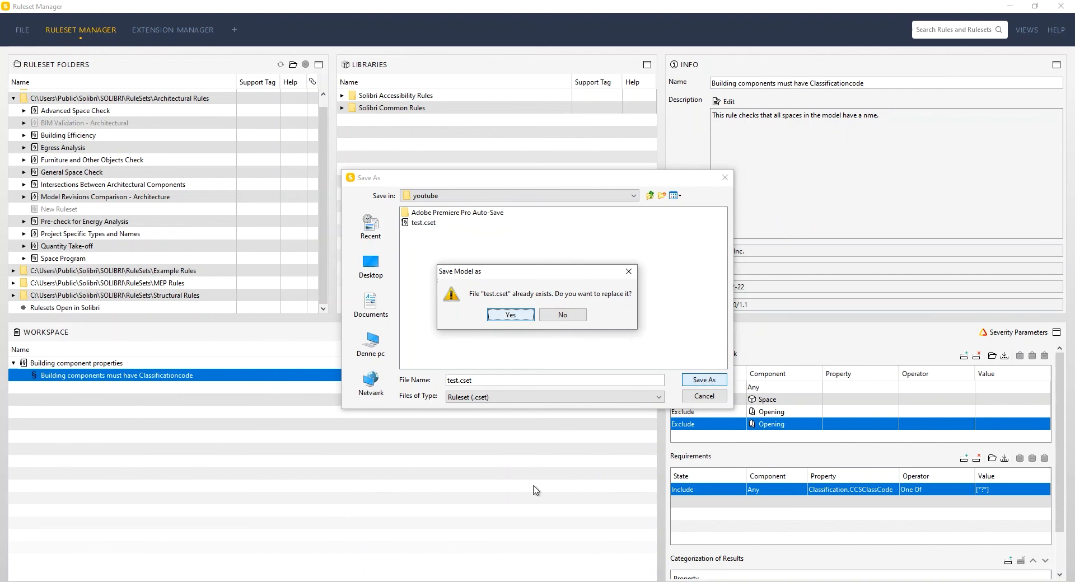
{"action": "left_click", "coordinate": [511, 316]}
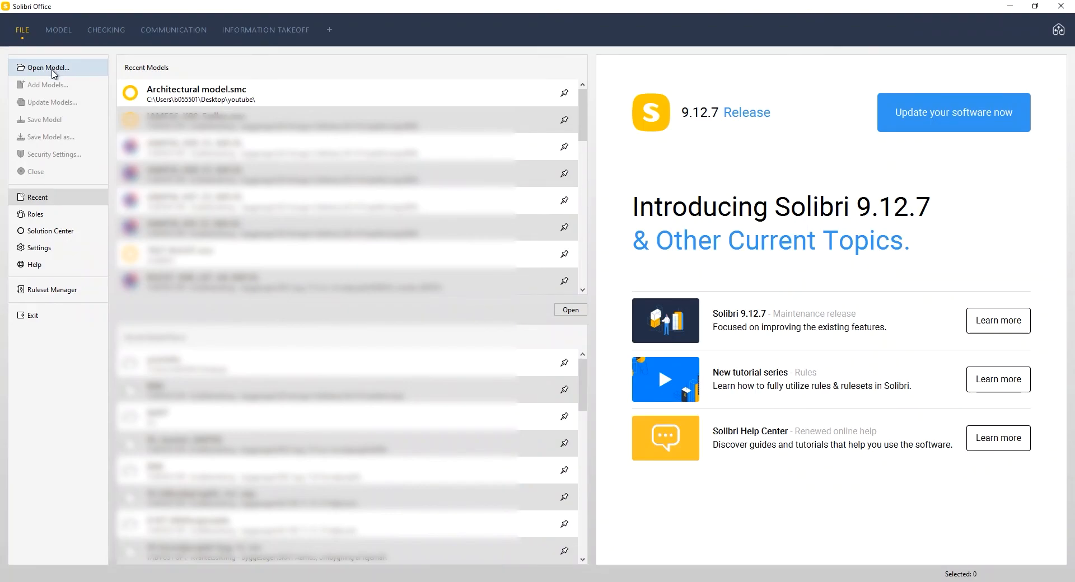
Step: Switch to Solibri Office, open the recent model Architectural model.smc and go to its checking view
{"action": "left_click", "coordinate": [196, 96]}
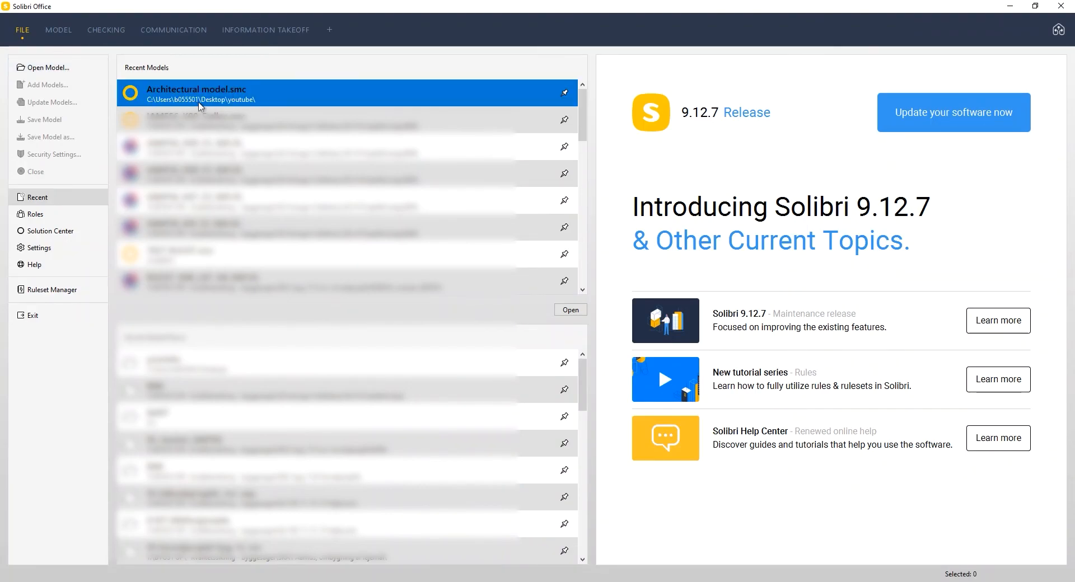
{"action": "double_click", "coordinate": [216, 99]}
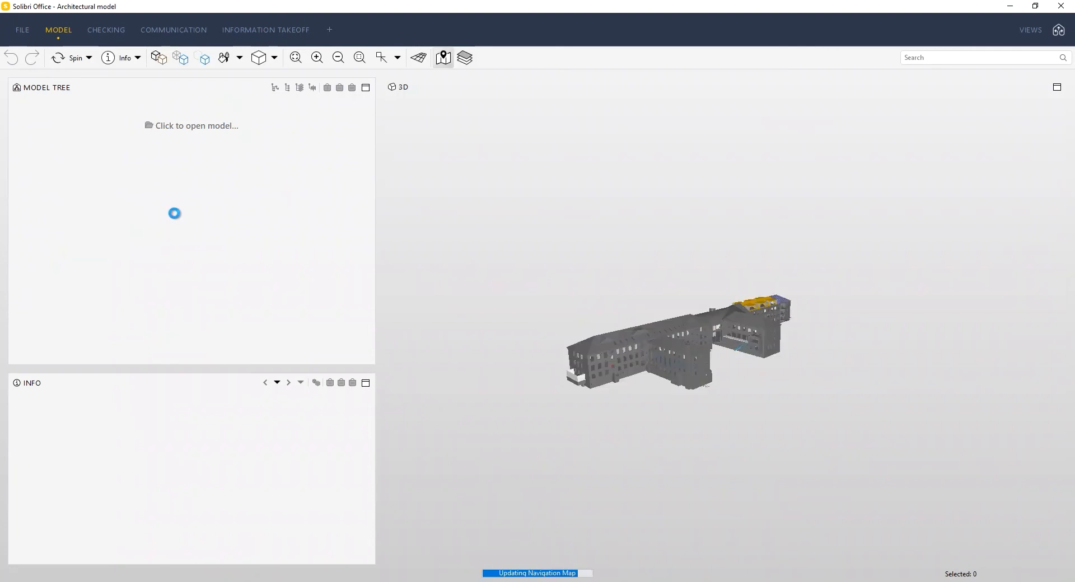
{"action": "left_click", "coordinate": [105, 30]}
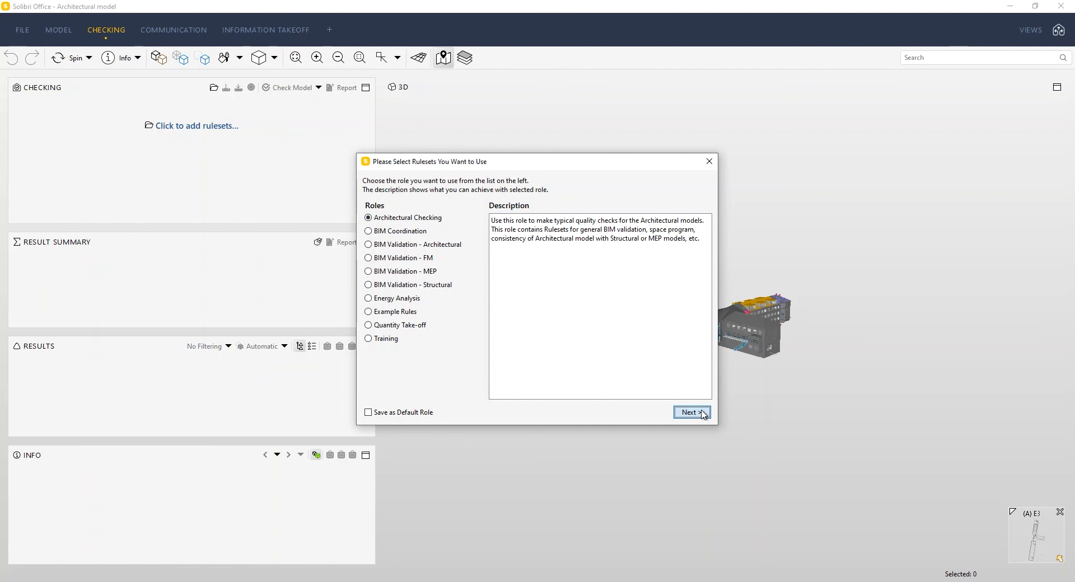
Step: Accept the Architectural Checking role and add test.cset from the youtube folder on the Desktop as the ruleset
{"action": "left_click", "coordinate": [703, 415]}
{"action": "left_click", "coordinate": [476, 257]}
{"action": "left_click", "coordinate": [471, 233]}
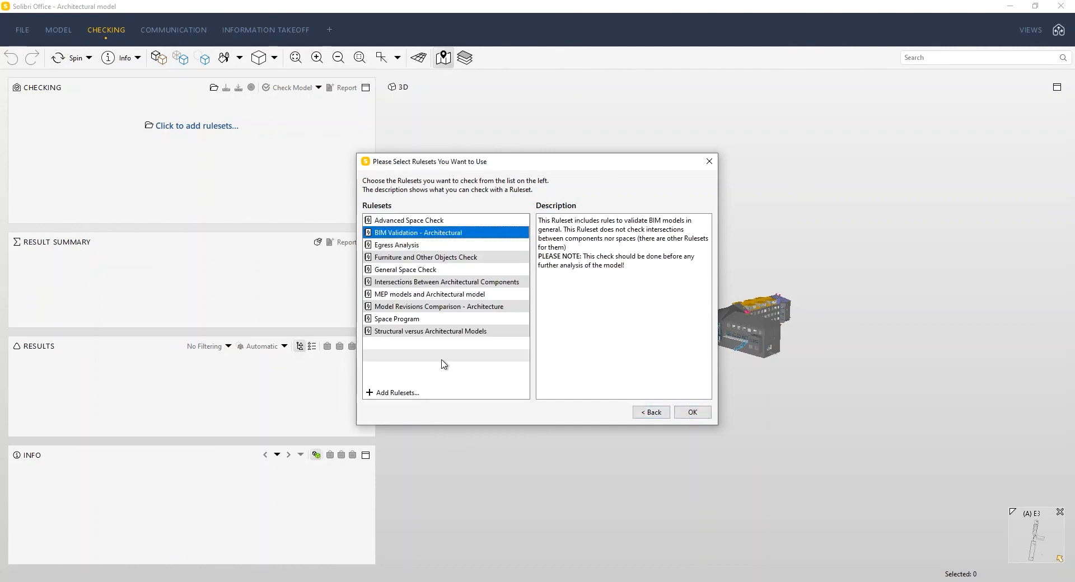
{"action": "left_click", "coordinate": [393, 393]}
{"action": "left_click", "coordinate": [372, 235]}
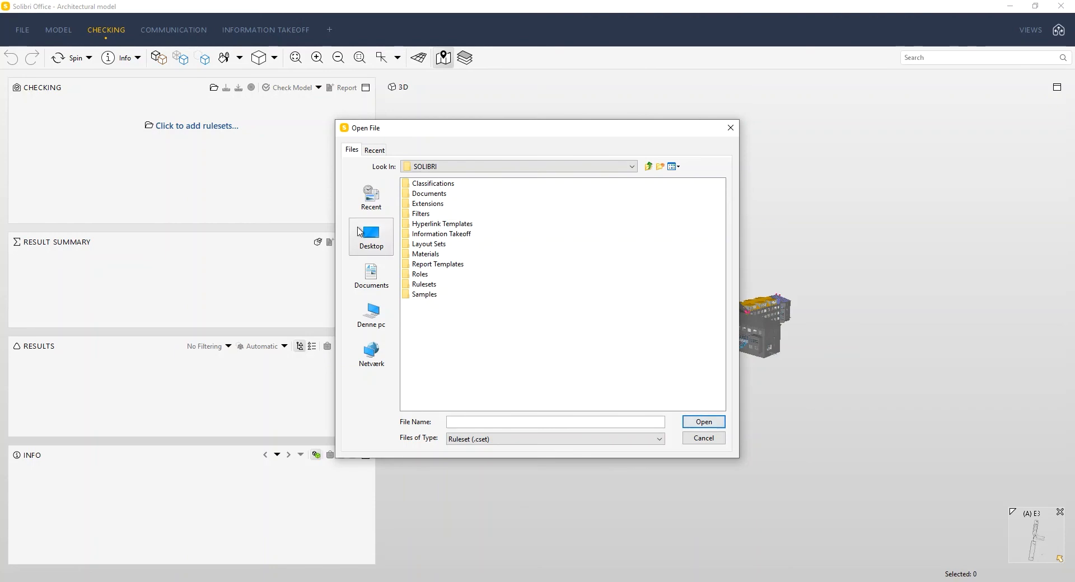
{"action": "double_click", "coordinate": [432, 274]}
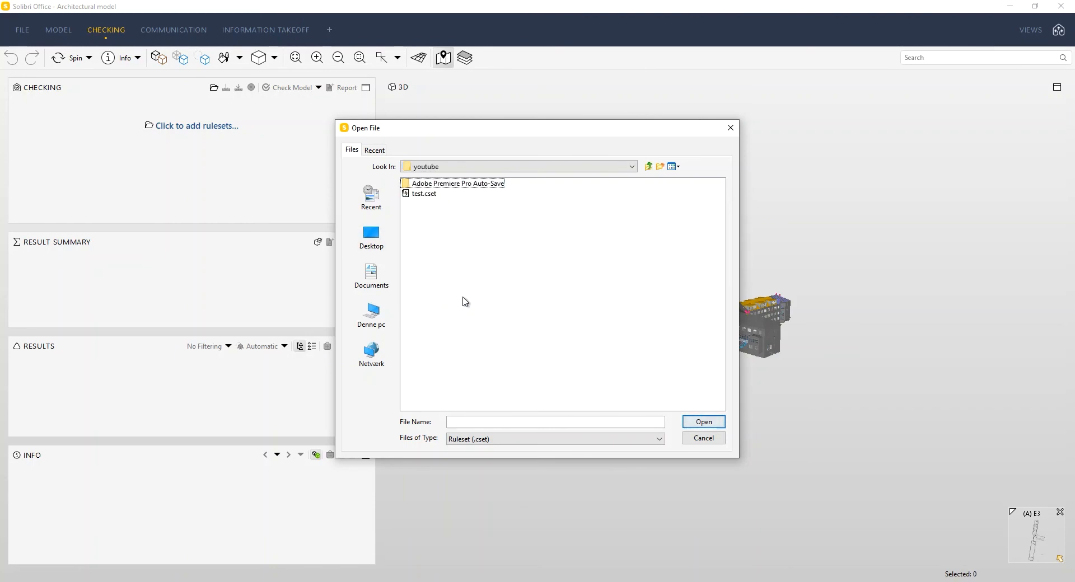
{"action": "left_click", "coordinate": [424, 193]}
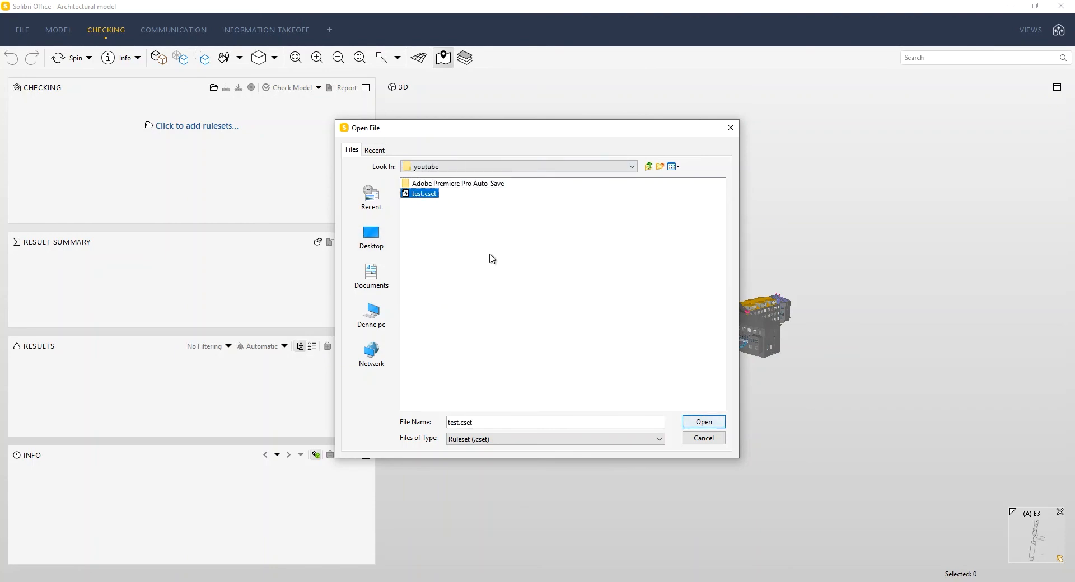
{"action": "left_click", "coordinate": [705, 424]}
{"action": "left_click", "coordinate": [695, 414]}
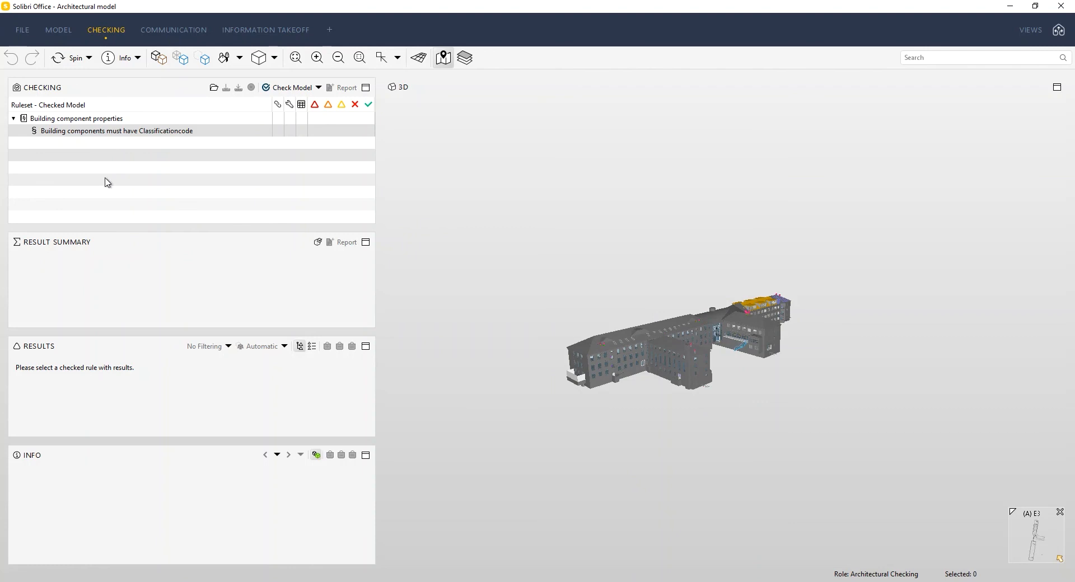
Step: Check the model with the ruleset and review the results of the rule Building components must have Classificationcode
{"action": "left_click", "coordinate": [287, 88]}
{"action": "left_click", "coordinate": [144, 132]}
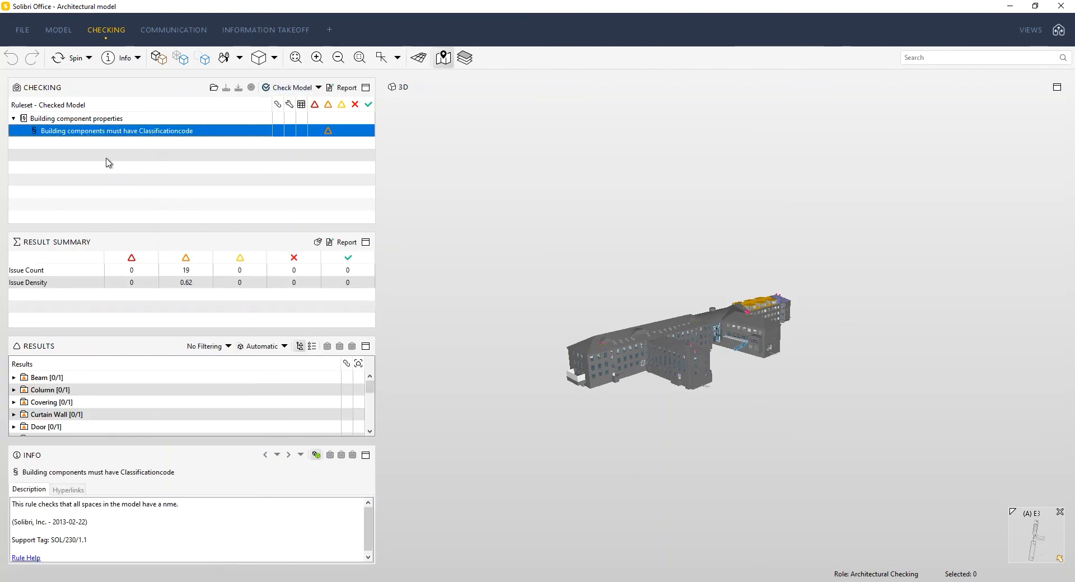
{"action": "scroll", "coordinate": [133, 399], "scroll_direction": "down", "scroll_amount": 3}
{"action": "scroll", "coordinate": [138, 404], "scroll_direction": "down", "scroll_amount": 2}
{"action": "scroll", "coordinate": [140, 405], "scroll_direction": "up", "scroll_amount": 5}
{"action": "scroll", "coordinate": [119, 399], "scroll_direction": "down", "scroll_amount": 2}
{"action": "scroll", "coordinate": [120, 400], "scroll_direction": "up", "scroll_amount": 2}
Step: Choose an Excel template for the result summary report and save it as Building components must have Classificationcode.xls in the Desktop's youtube folder
{"action": "left_click", "coordinate": [353, 245]}
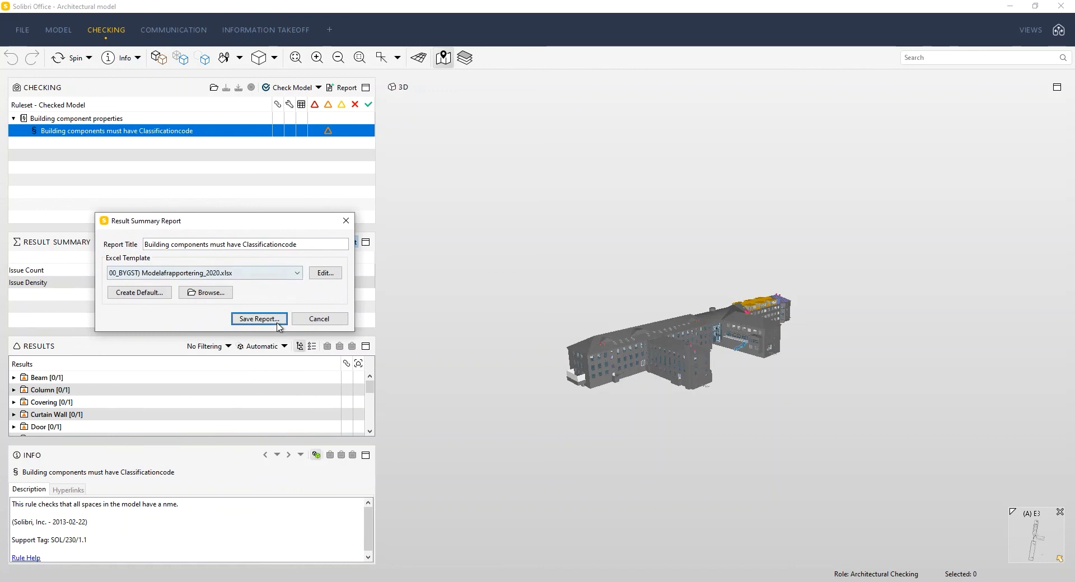
{"action": "left_click", "coordinate": [283, 274]}
{"action": "left_click", "coordinate": [224, 305]}
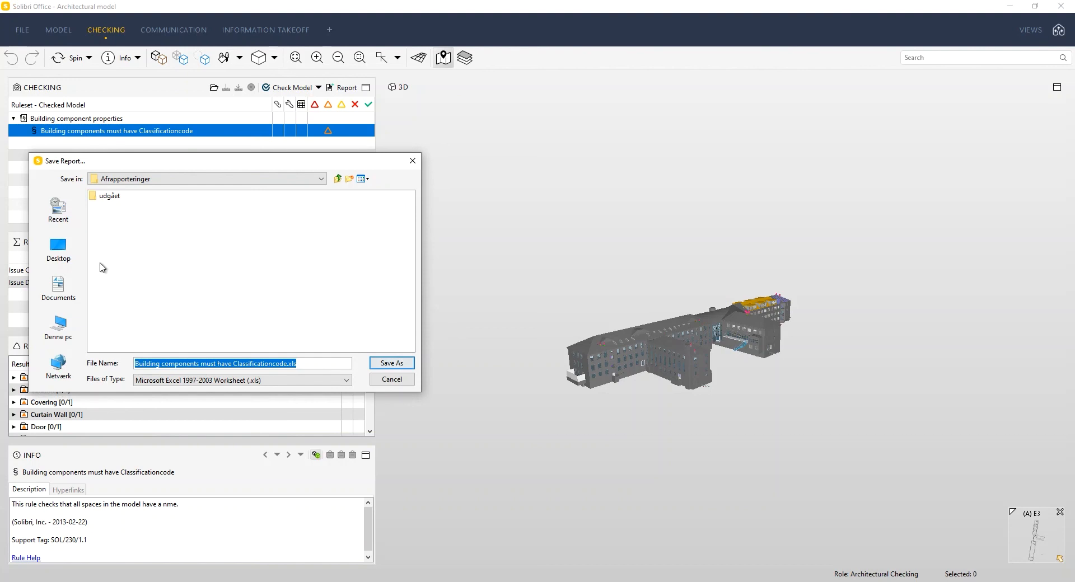
{"action": "left_click", "coordinate": [59, 249]}
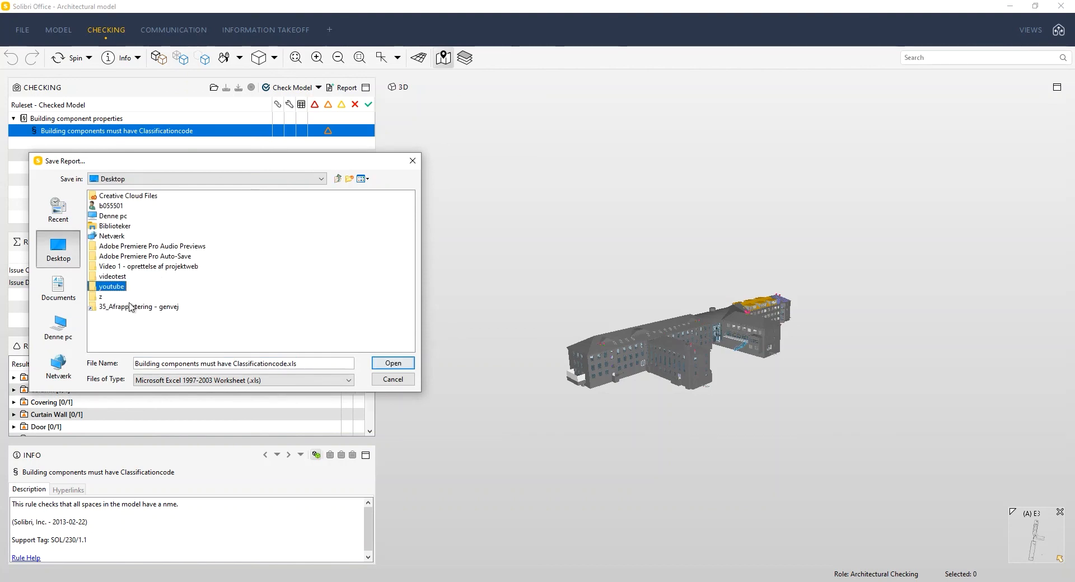
{"action": "double_click", "coordinate": [115, 287]}
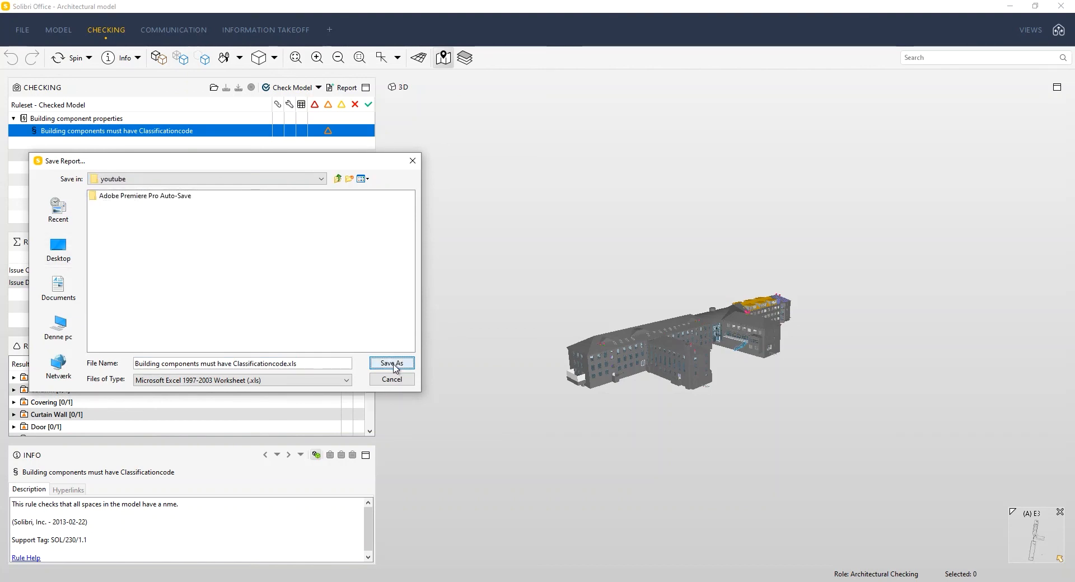
{"action": "left_click", "coordinate": [391, 363]}
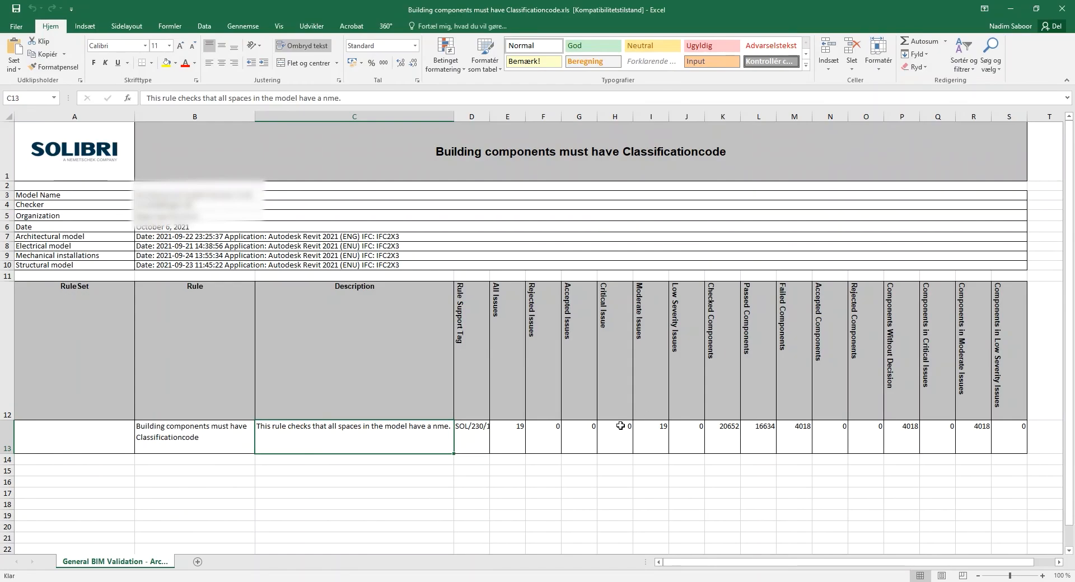
Step: Examine the checked, passed and failed component counts for the rule in the Excel report
{"action": "left_click", "coordinate": [733, 440]}
{"action": "left_click", "coordinate": [729, 296]}
{"action": "left_click_drag", "start_coordinate": [730, 296], "coordinate": [752, 453]}
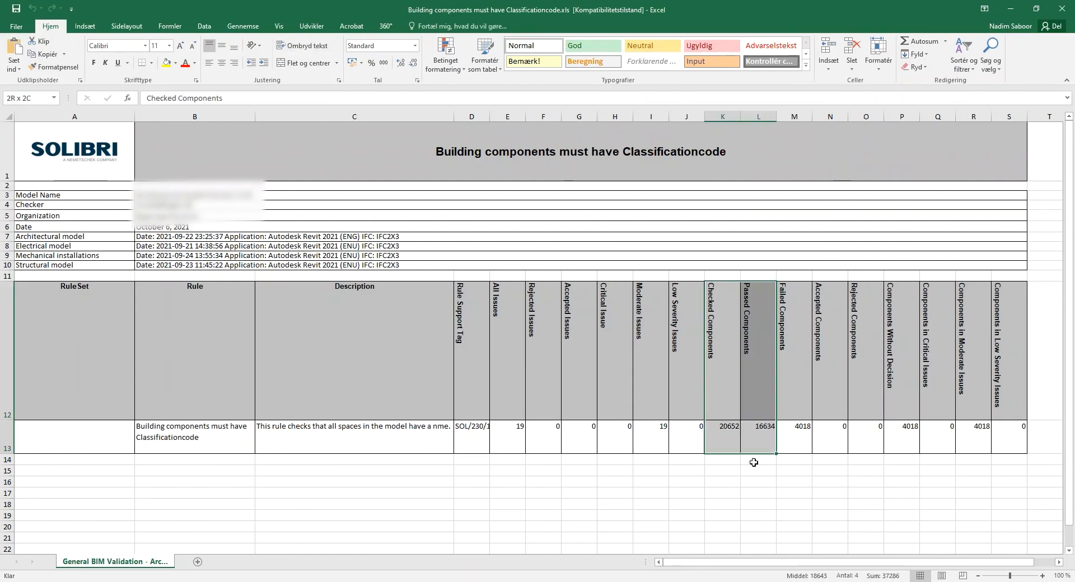
{"action": "left_click", "coordinate": [737, 446]}
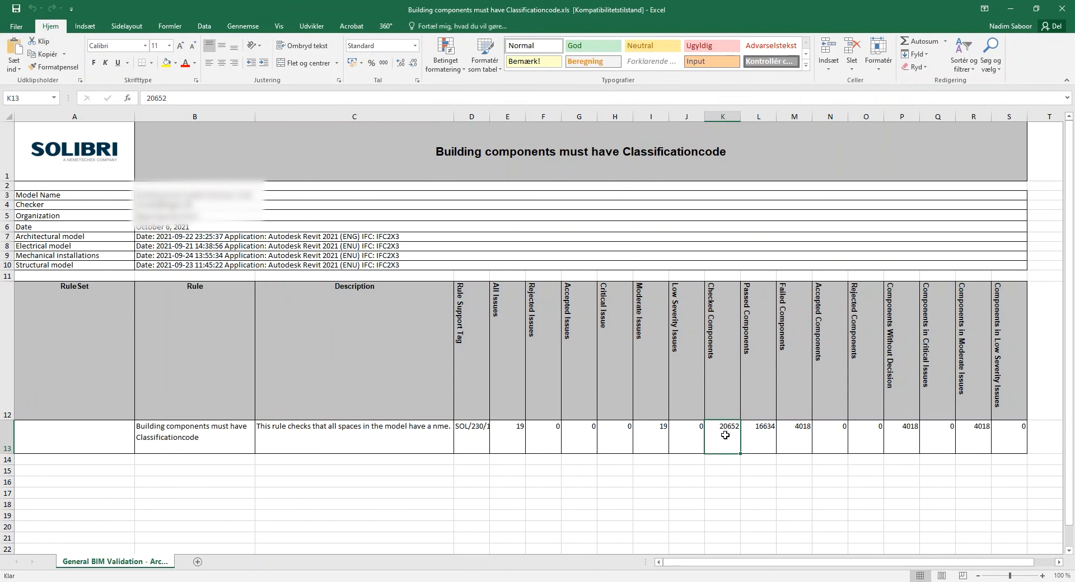
{"action": "left_click", "coordinate": [775, 345]}
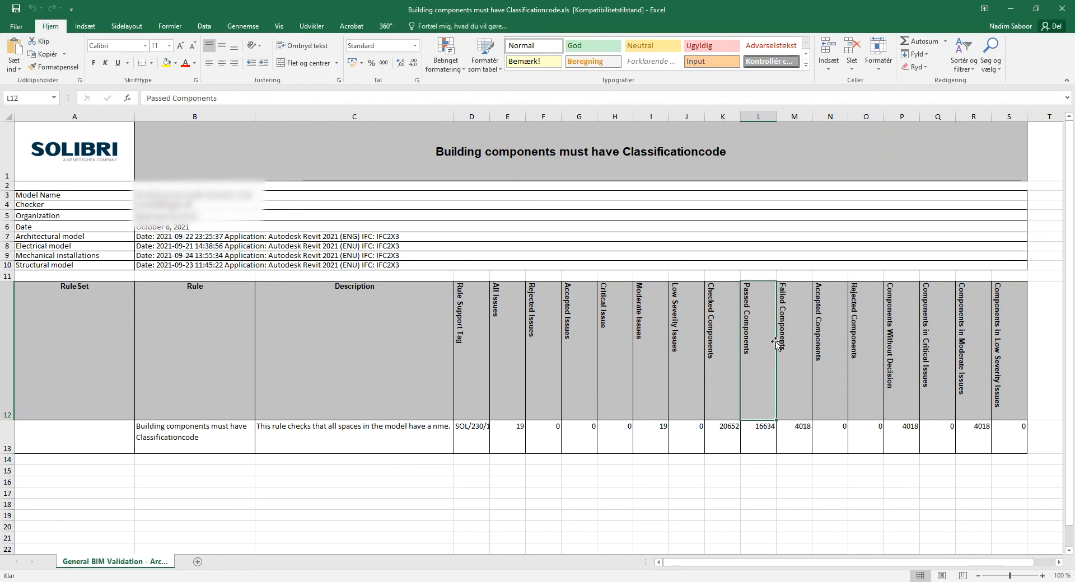
{"action": "left_click", "coordinate": [759, 435]}
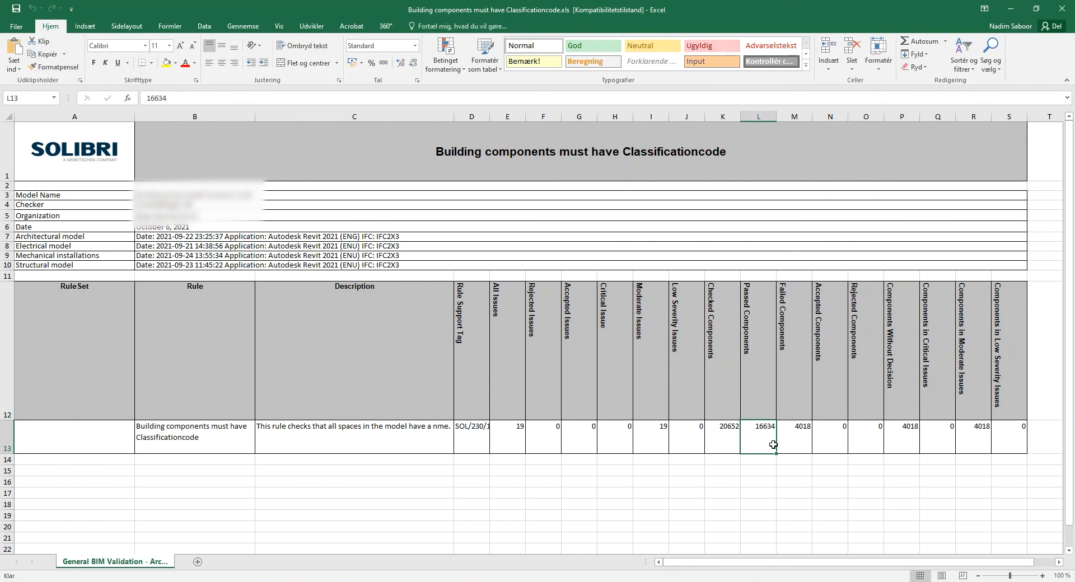
{"action": "left_click", "coordinate": [790, 432]}
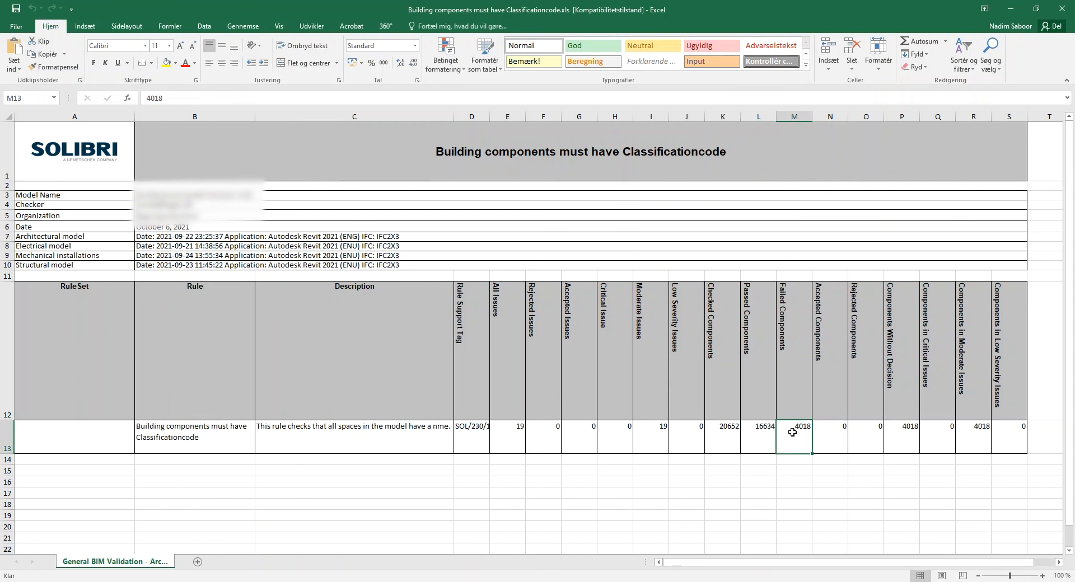
{"action": "left_click", "coordinate": [806, 373]}
{"action": "left_click", "coordinate": [792, 457]}
{"action": "left_click", "coordinate": [792, 443]}
{"action": "left_click", "coordinate": [802, 491]}
{"action": "left_click", "coordinate": [799, 445]}
Step: Read the rule name in the report and compare its passed components with its failed components
{"action": "left_click", "coordinate": [213, 437]}
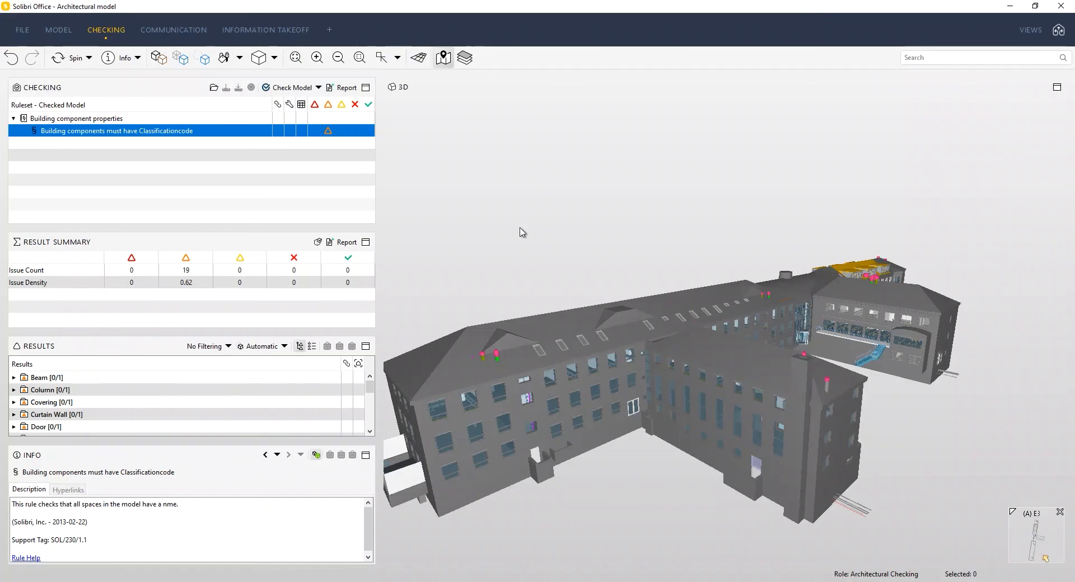
{"action": "left_click_drag", "start_coordinate": [521, 230], "coordinate": [643, 372]}
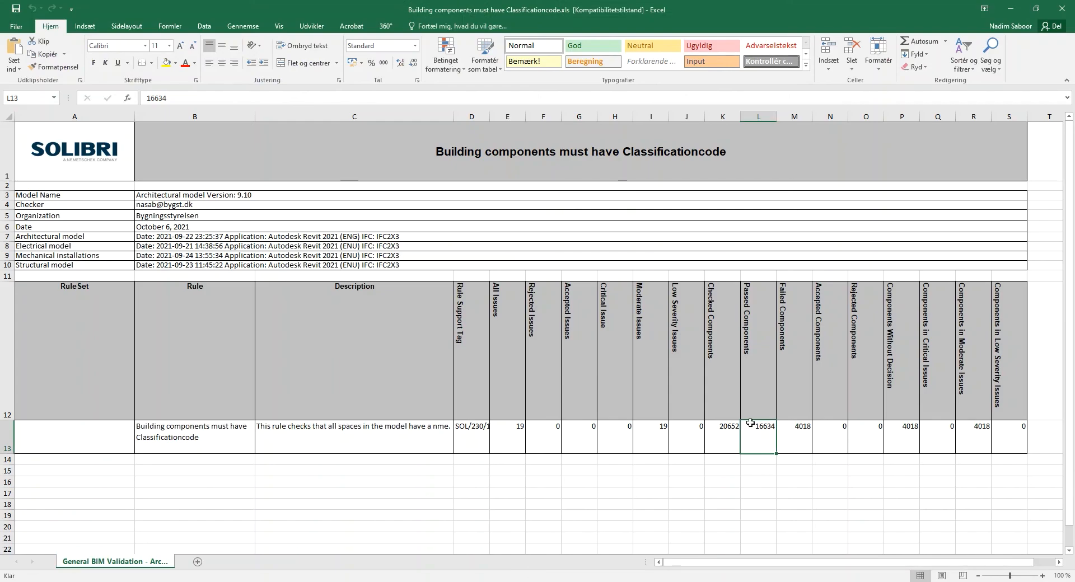
{"action": "left_click", "coordinate": [791, 440]}
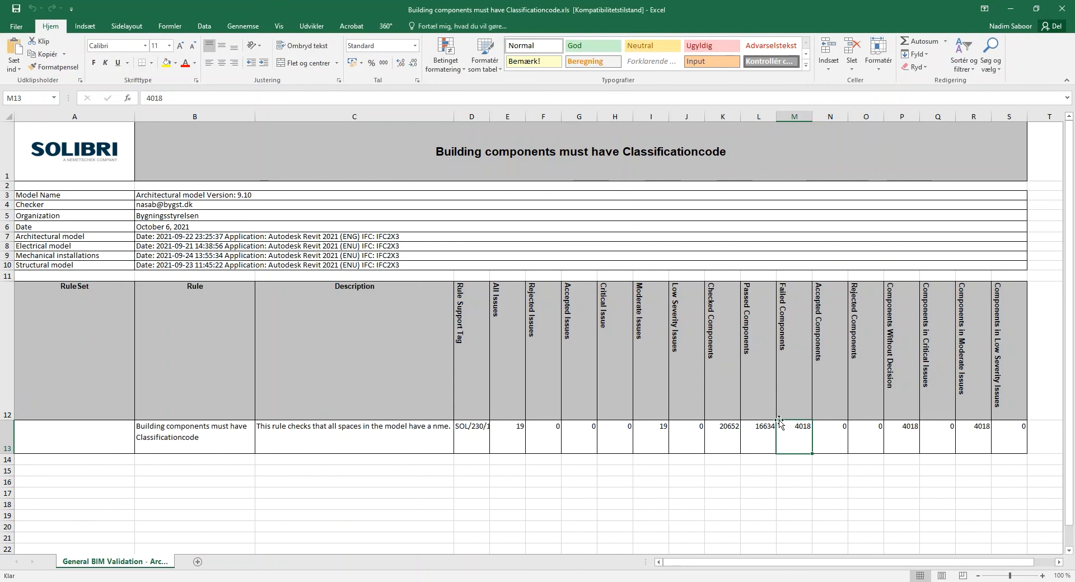
{"action": "left_click", "coordinate": [765, 443]}
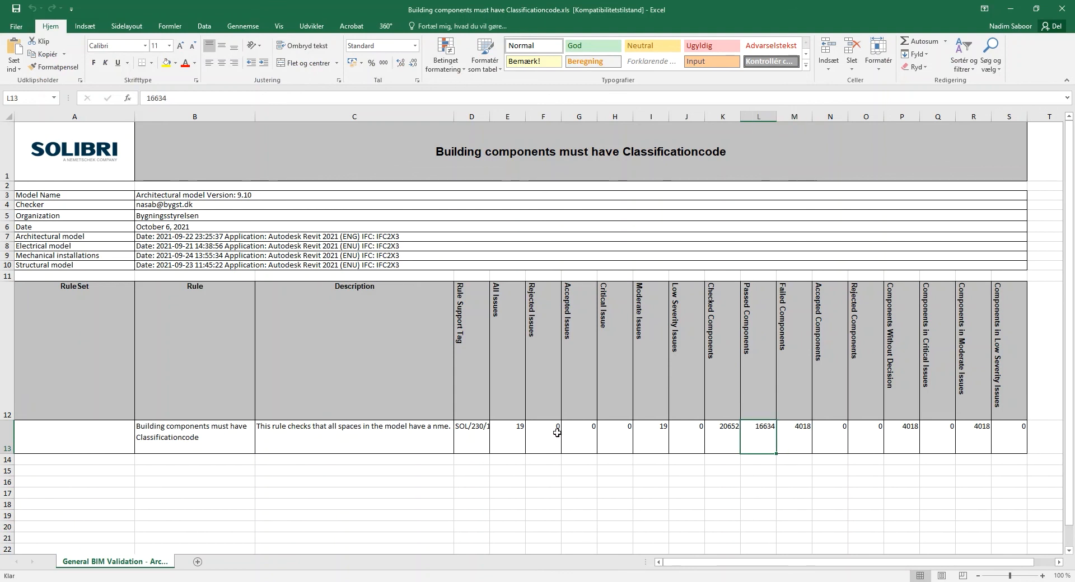
Step: Read the rule's description in the Excel report and switch back to the architectural model in Solibri Office
{"action": "left_click", "coordinate": [370, 436]}
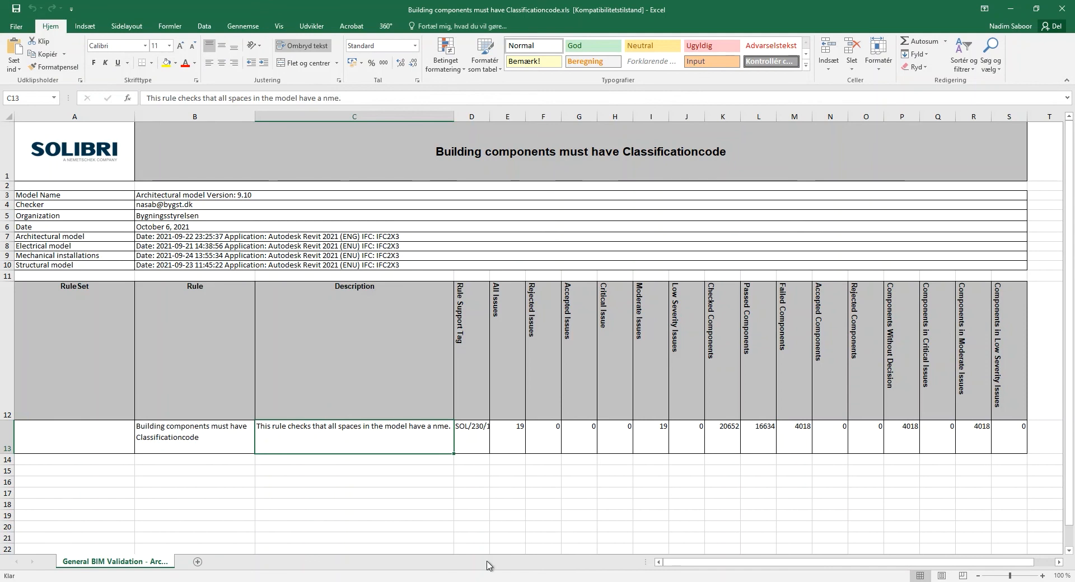
{"action": "mouse_move", "coordinate": [481, 581]}
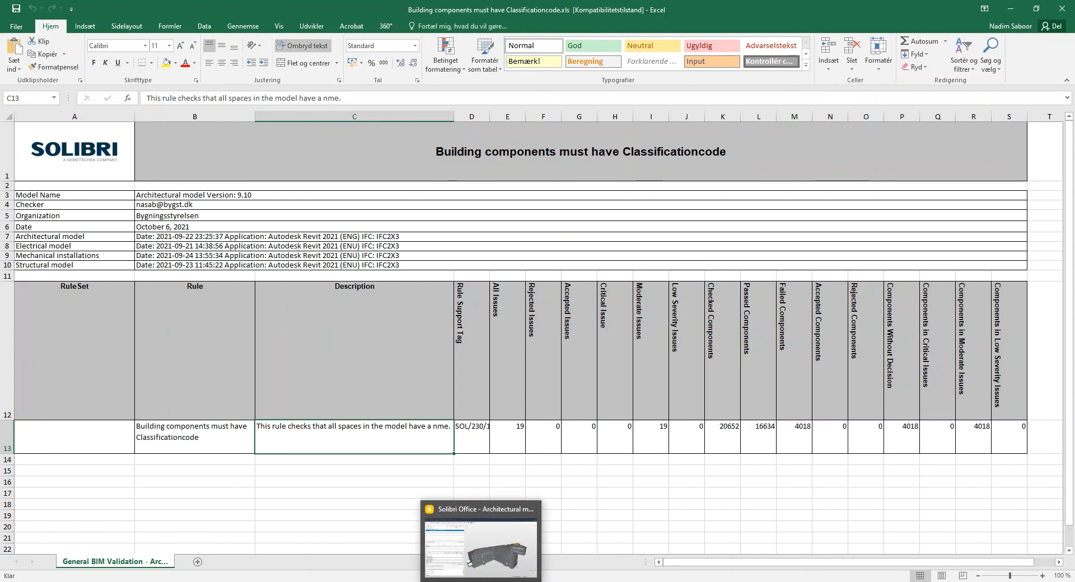
{"action": "left_click", "coordinate": [229, 457]}
{"action": "left_click", "coordinate": [242, 443]}
{"action": "left_click", "coordinate": [334, 442]}
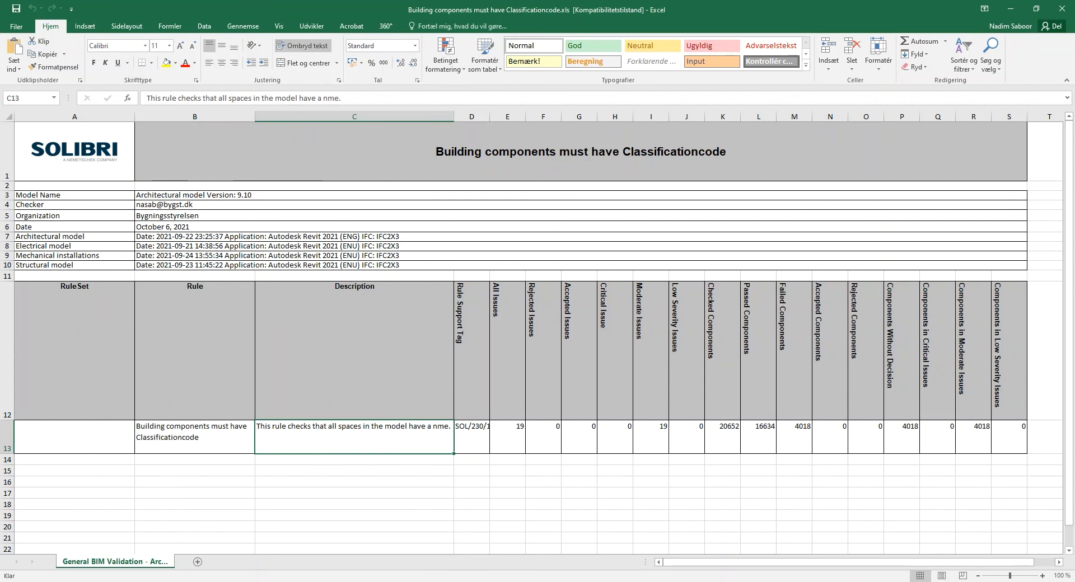
{"action": "left_click", "coordinate": [482, 493]}
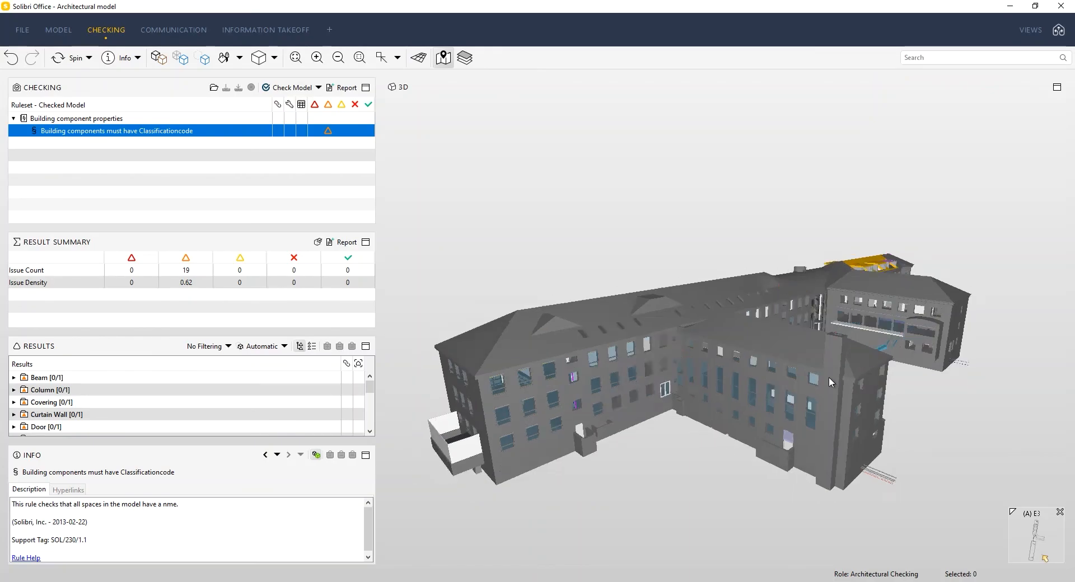
Step: Make the wall components on the building's end facade, below the two pink roof vents, transparent
{"action": "left_click_drag", "start_coordinate": [829, 377], "coordinate": [875, 353]}
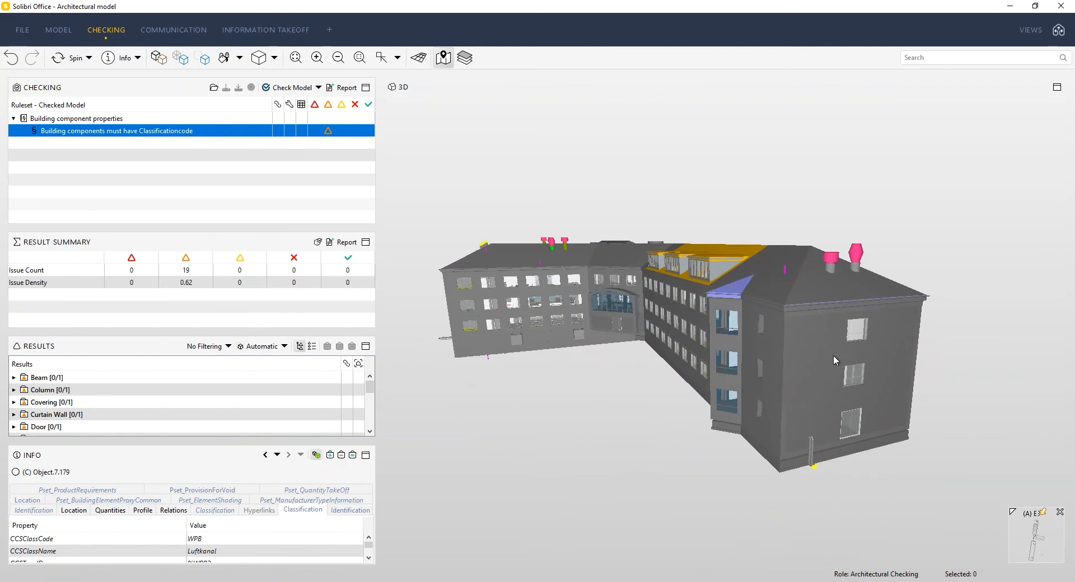
{"action": "left_click_drag", "start_coordinate": [827, 352], "coordinate": [827, 368]}
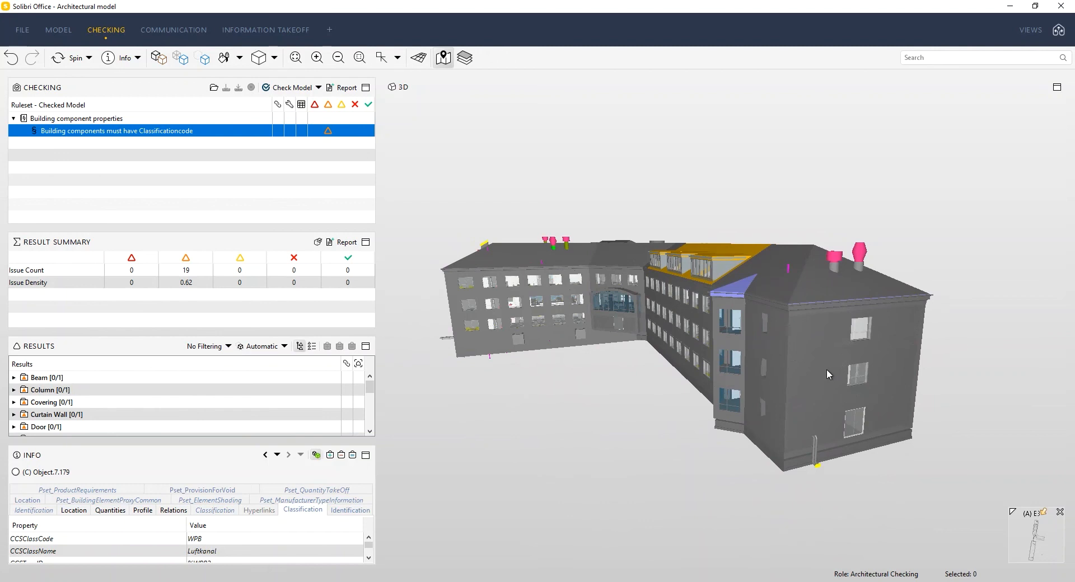
{"action": "right_click", "coordinate": [827, 323]}
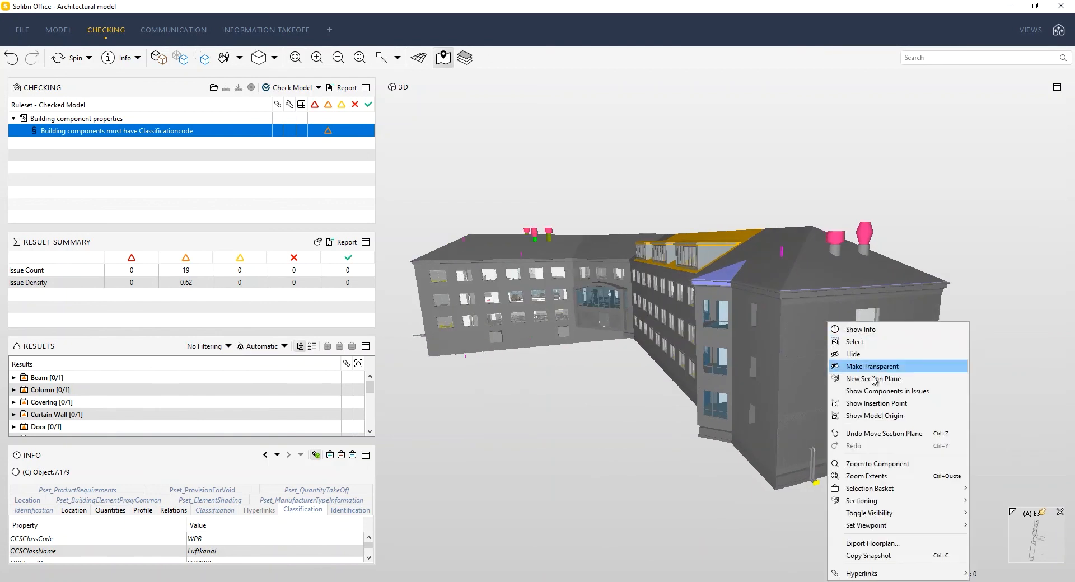
{"action": "left_click", "coordinate": [938, 367]}
{"action": "scroll", "coordinate": [879, 353], "scroll_direction": "up", "scroll_amount": 3}
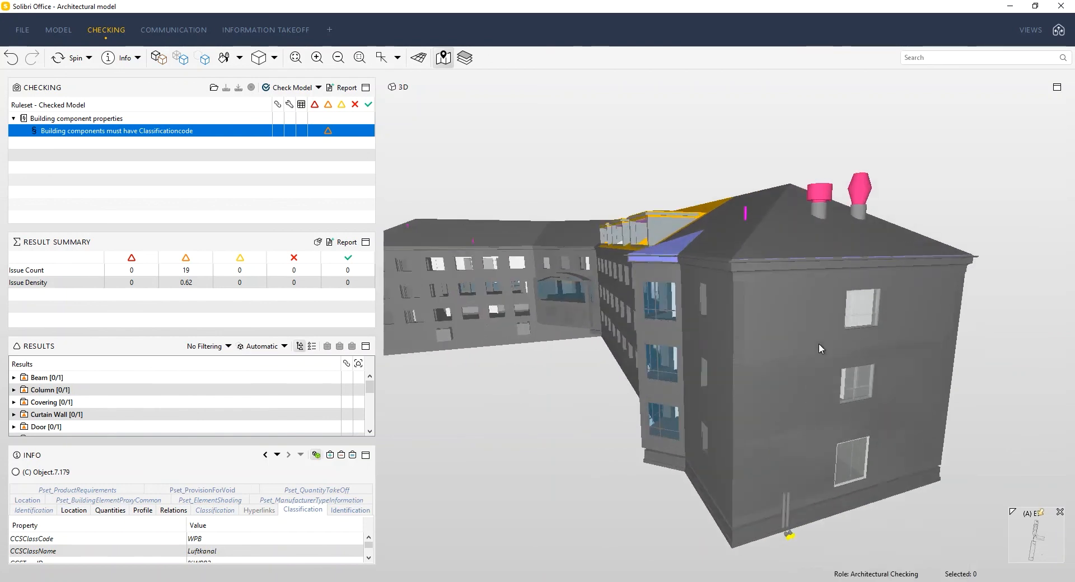
{"action": "right_click", "coordinate": [819, 348]}
{"action": "left_click", "coordinate": [858, 375]}
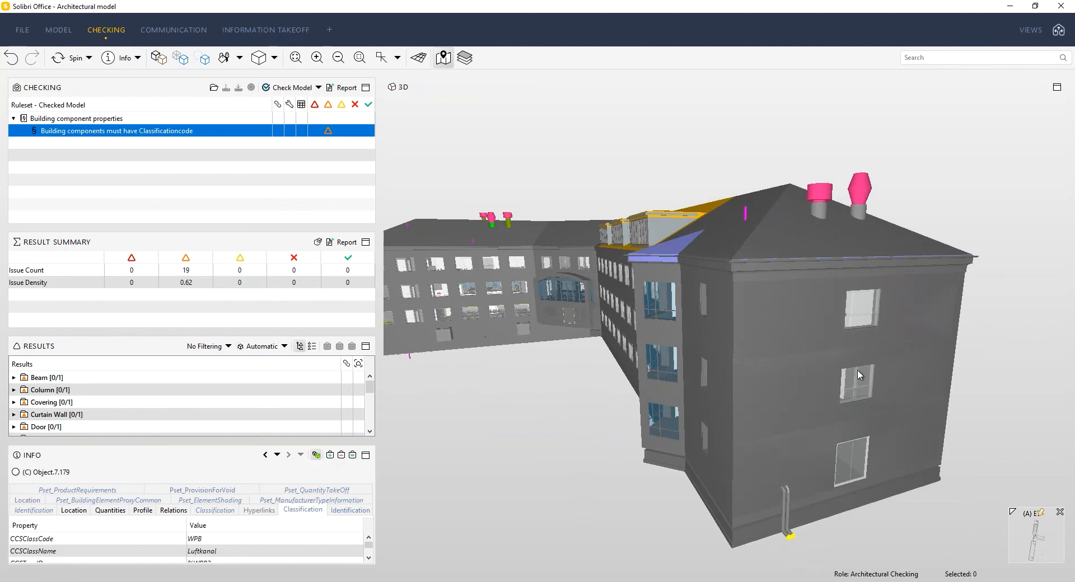
{"action": "scroll", "coordinate": [811, 331], "scroll_direction": "up", "scroll_amount": 2}
{"action": "right_click", "coordinate": [810, 323]}
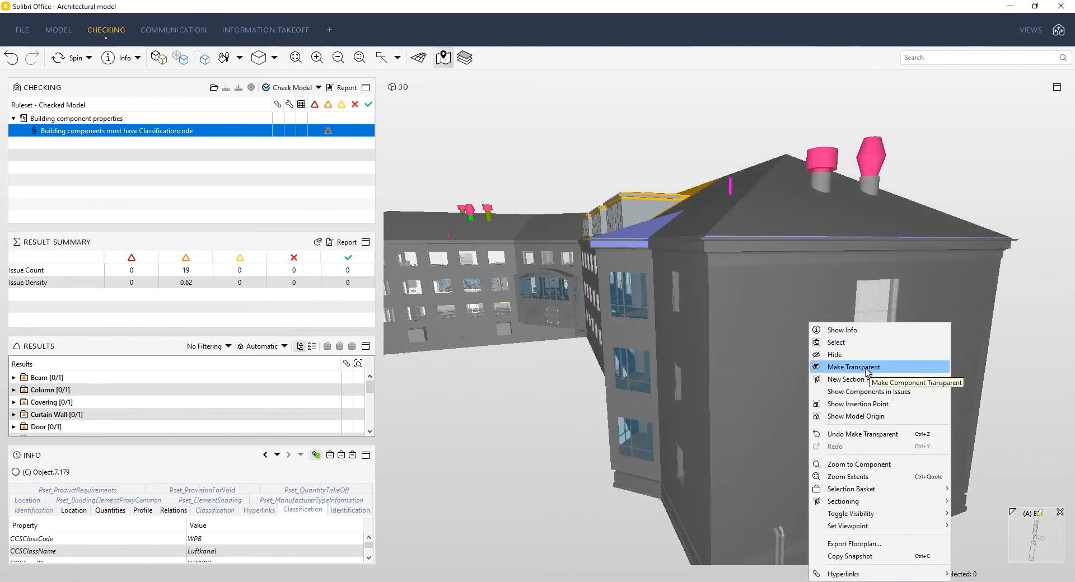
{"action": "left_click", "coordinate": [868, 370]}
Step: Create a new section plane along the end facade's surface and move it inward to cut open the interior
{"action": "scroll", "coordinate": [876, 348], "scroll_direction": "down", "scroll_amount": 2}
{"action": "left_click_drag", "start_coordinate": [875, 348], "coordinate": [824, 342]}
{"action": "right_click", "coordinate": [824, 341]}
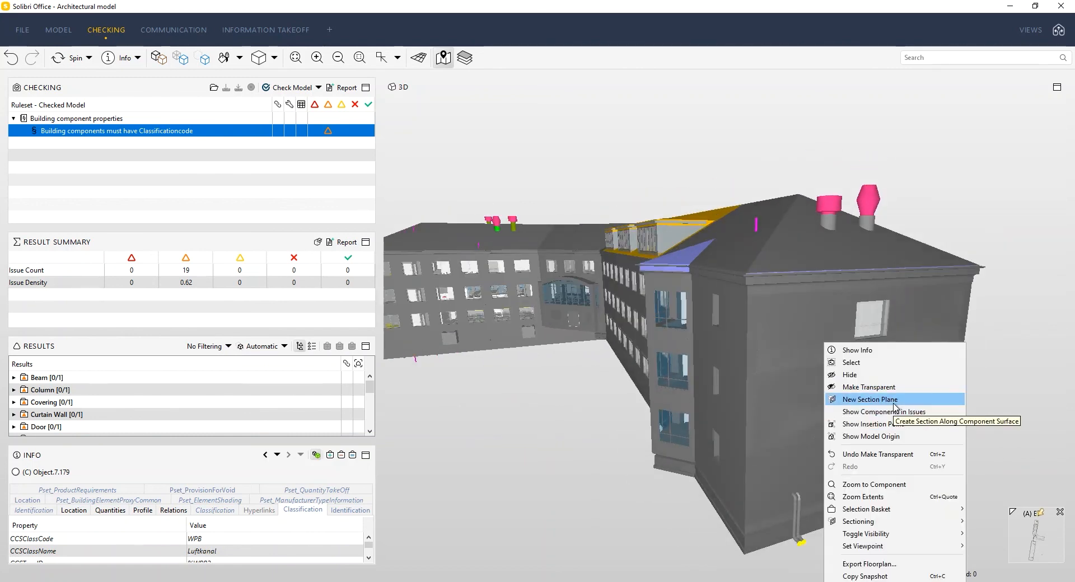
{"action": "left_click", "coordinate": [896, 399]}
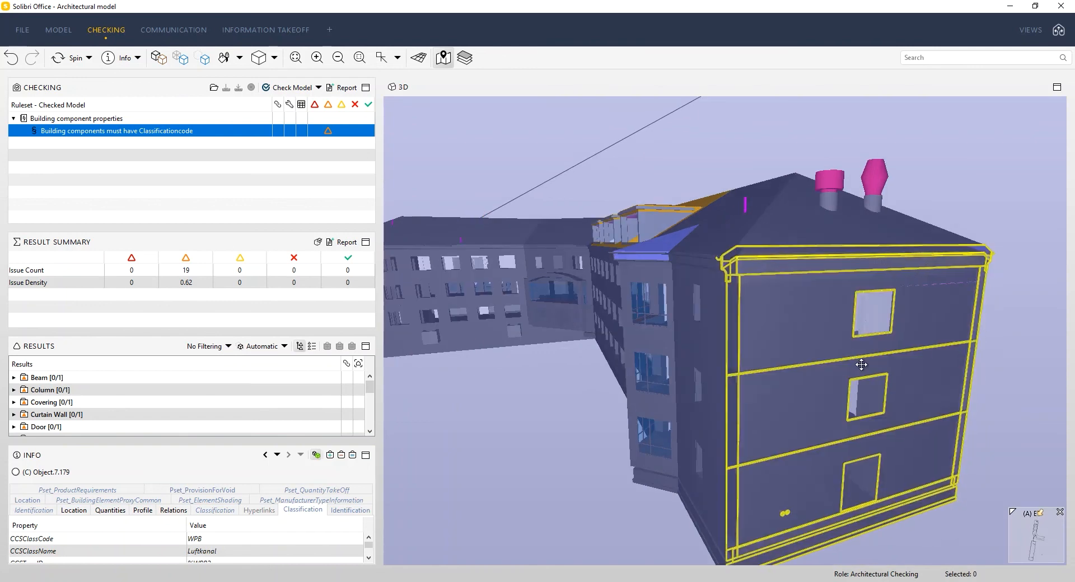
{"action": "scroll", "coordinate": [858, 273], "scroll_direction": "up", "scroll_amount": 4}
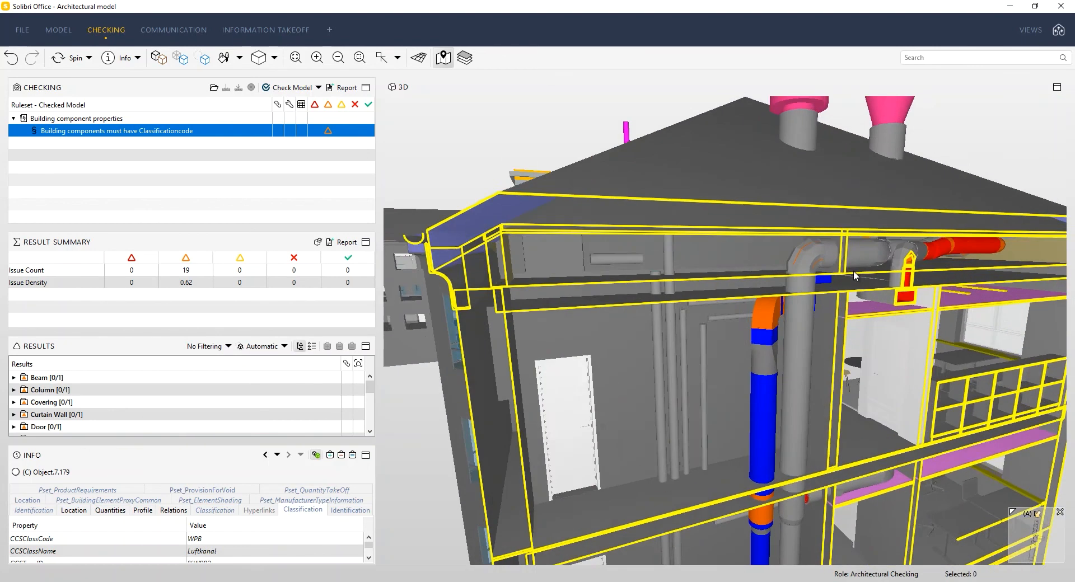
Step: Show the info of the horizontal duct's covering under the roof and examine its CCS Classification property values
{"action": "left_click_drag", "start_coordinate": [854, 271], "coordinate": [826, 266]}
{"action": "middle_click_drag", "start_coordinate": [817, 259], "coordinate": [805, 215]}
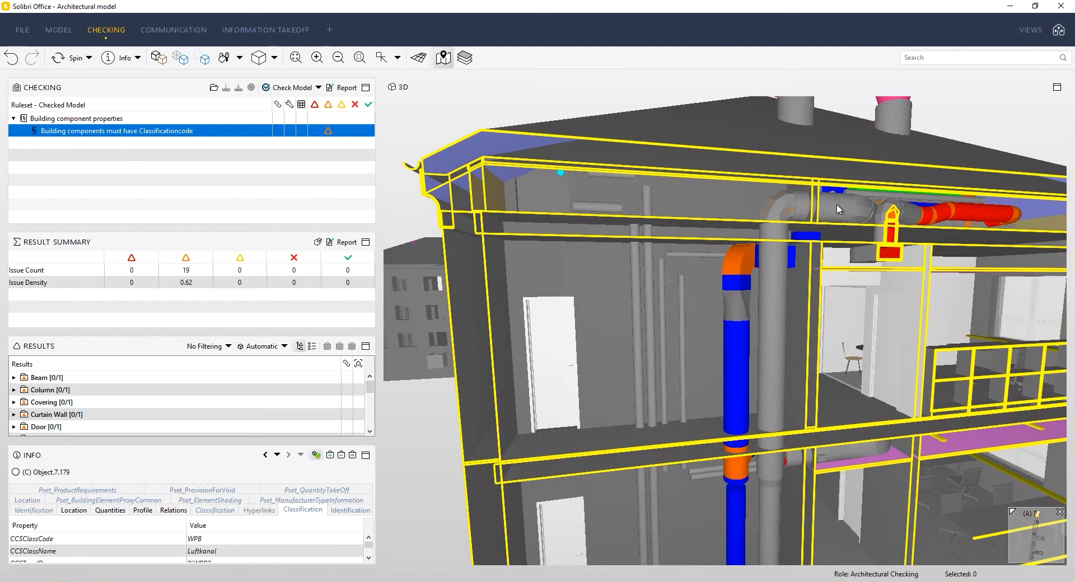
{"action": "right_click", "coordinate": [836, 205]}
{"action": "left_click", "coordinate": [868, 214]}
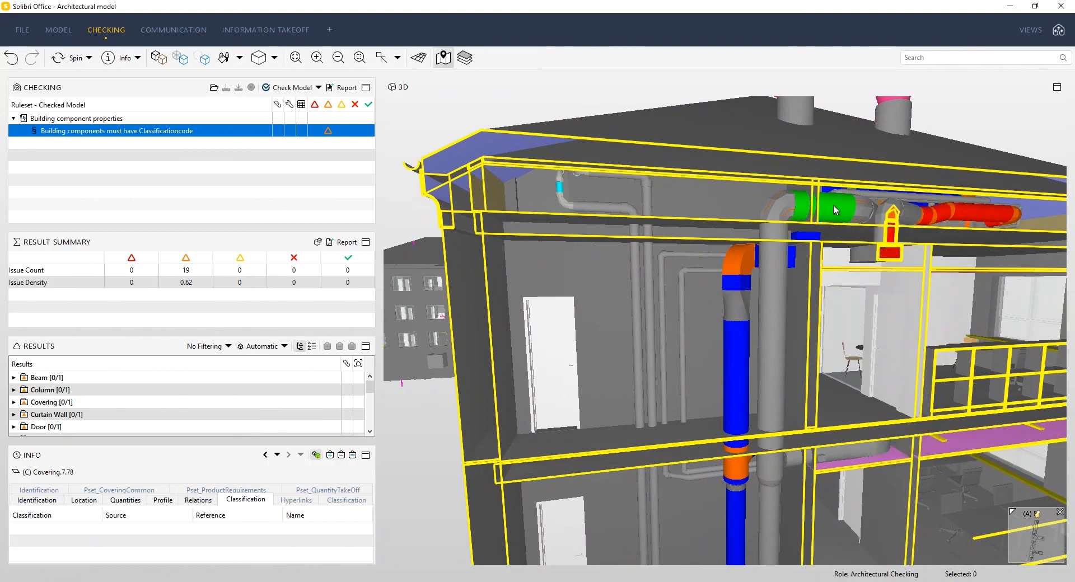
{"action": "left_click", "coordinate": [357, 500]}
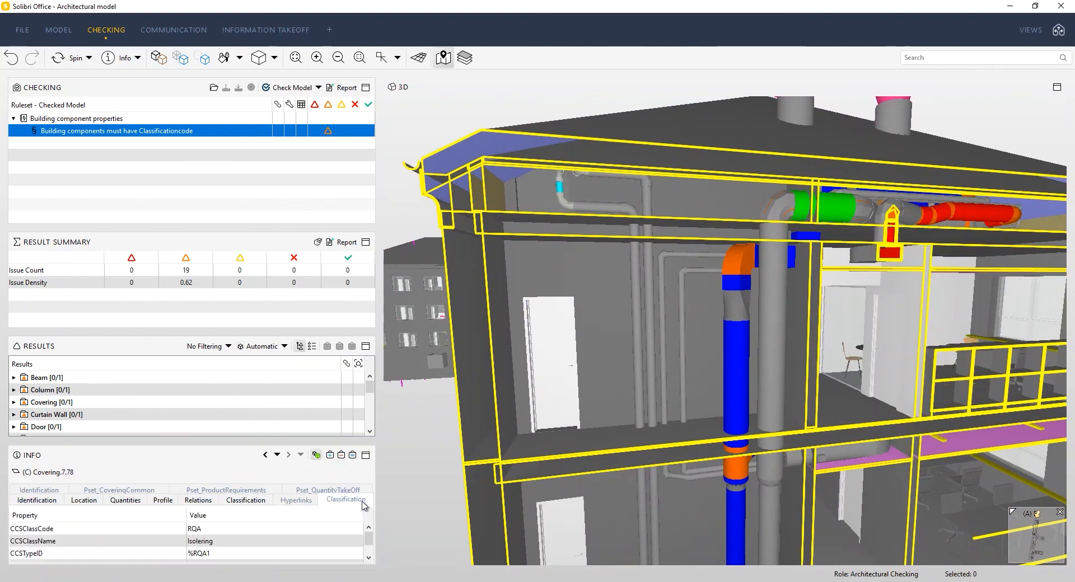